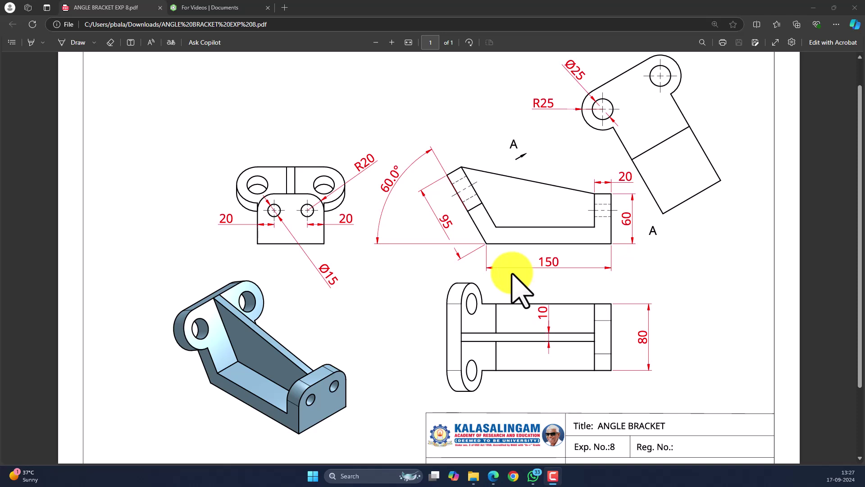
Switch to Onshape and create a new document named ANGLE BRACKET in the For Videos folder
left_click(212, 8)
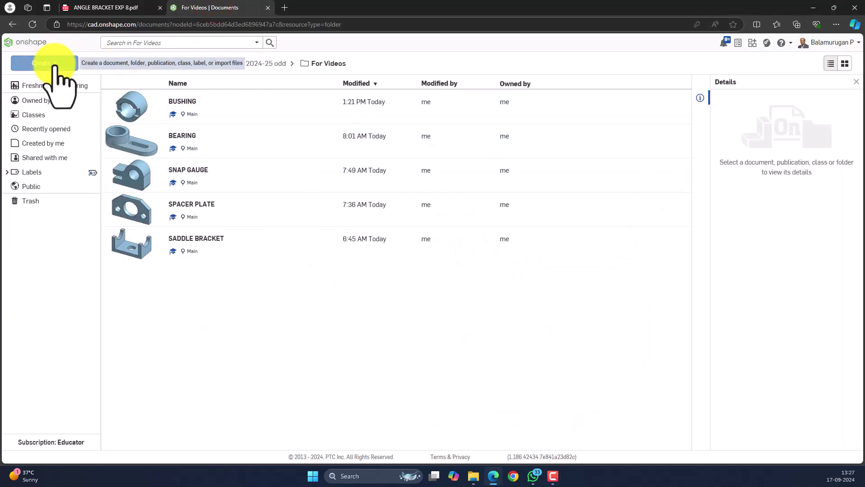
left_click(55, 65)
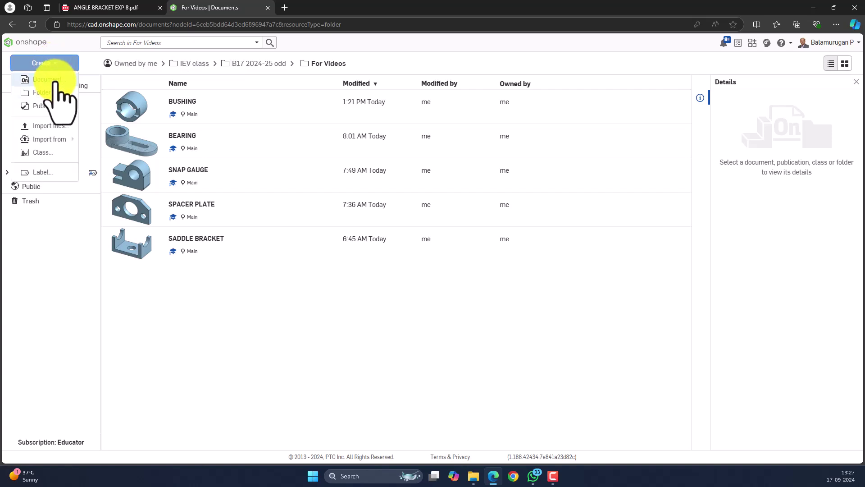
left_click(55, 80)
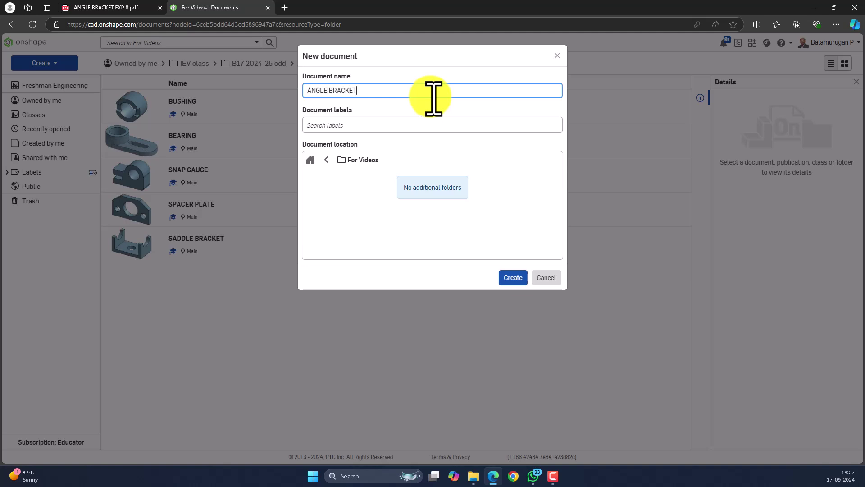
left_click(507, 280)
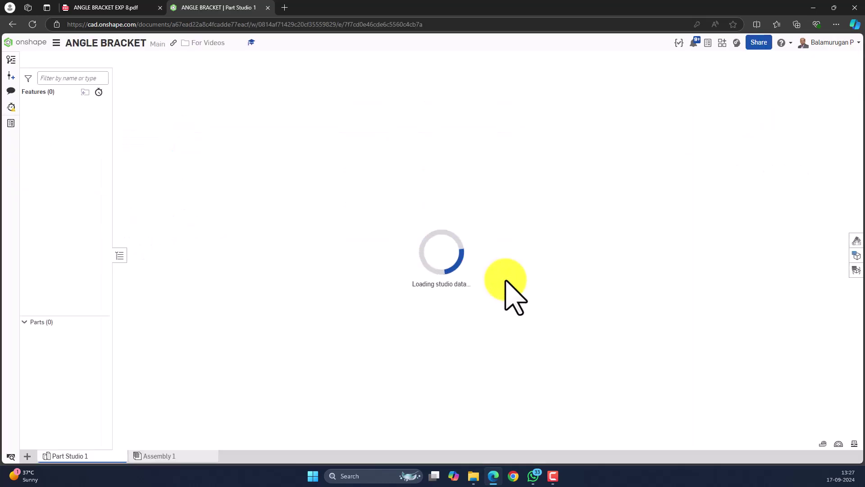
Consult the angle bracket PDF drawing, and in Onshape start a new sketch on the Front plane
left_click(108, 8)
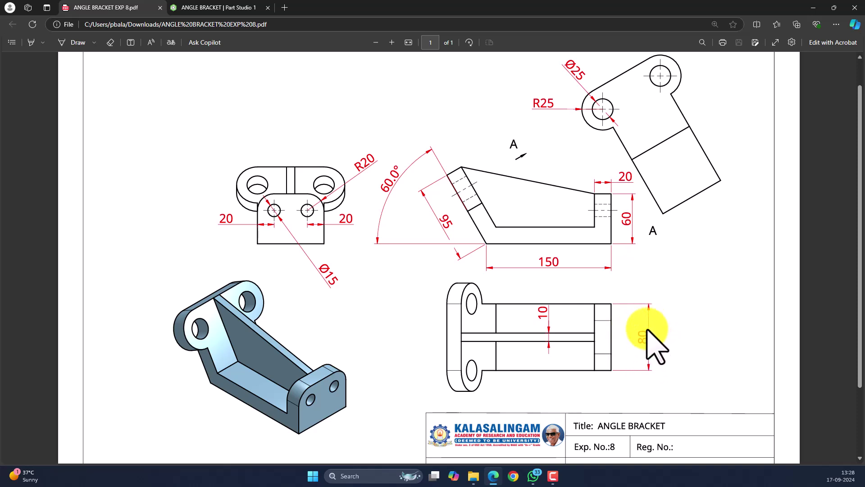
left_click(202, 7)
left_click(401, 150)
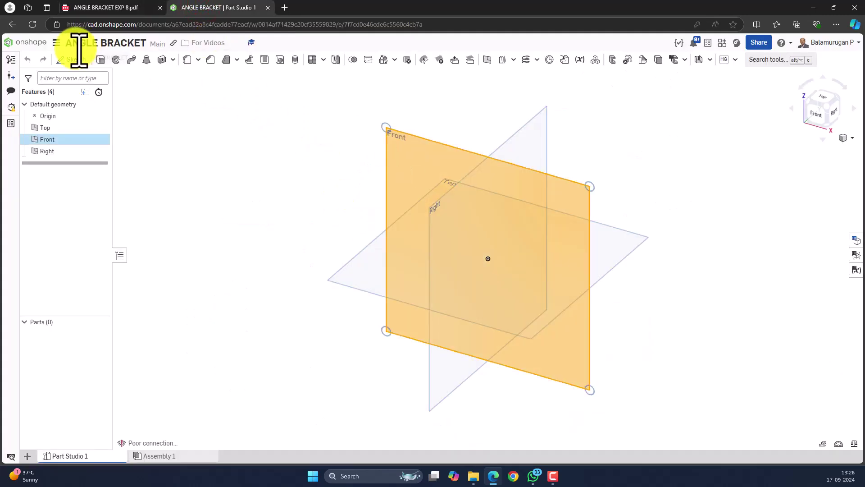
left_click(77, 60)
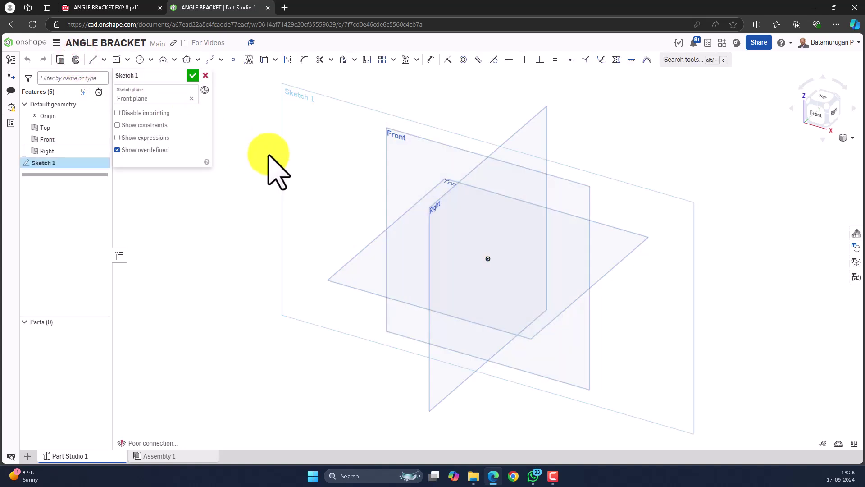
right_click(289, 127)
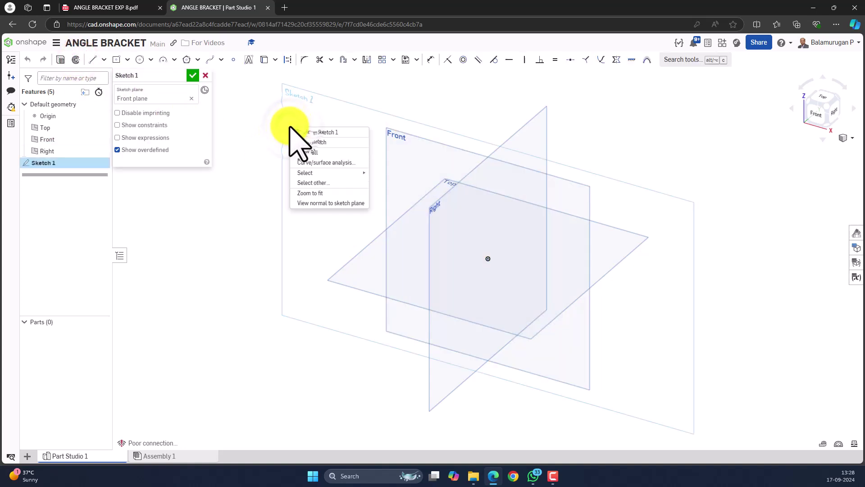
left_click(325, 203)
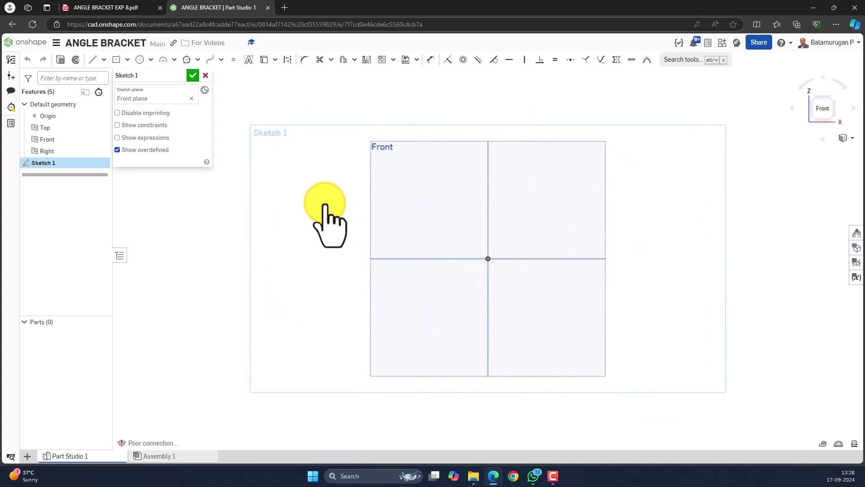
Sketch three connected lines: a slanted one about 60 mm down to the origin, a horizontal one about 61 mm and a vertical one about 40 mm
left_click(118, 8)
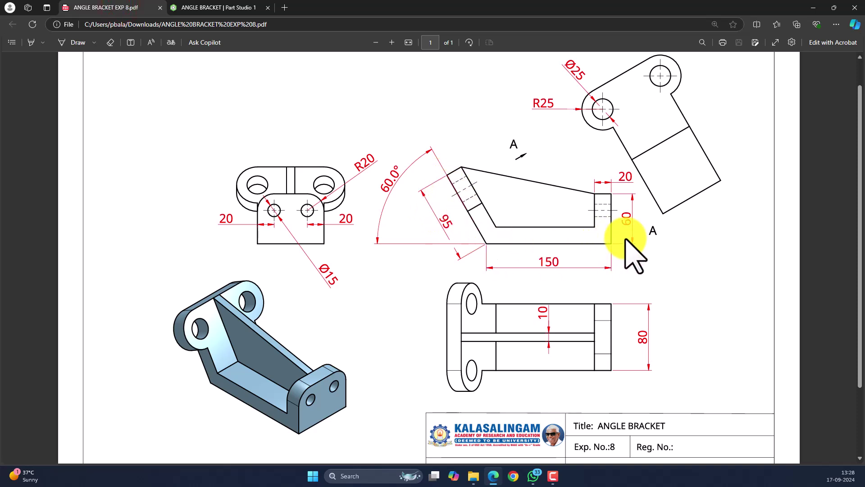
left_click(216, 7)
left_click(92, 60)
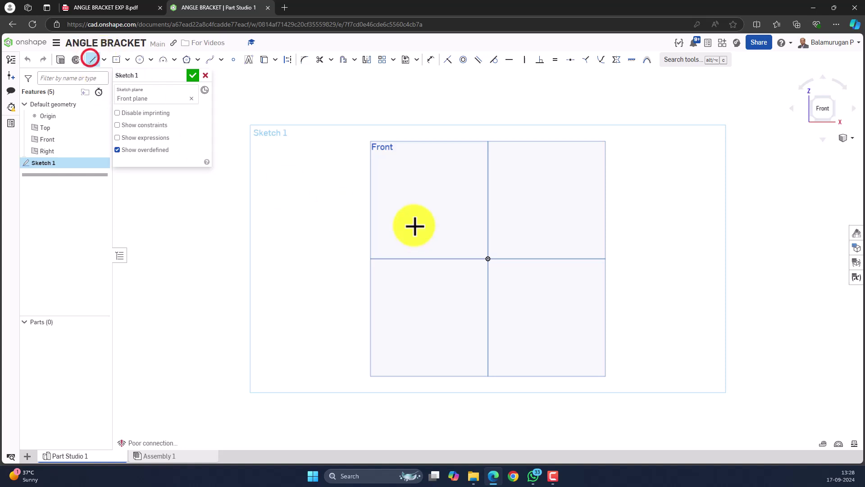
left_click(423, 192)
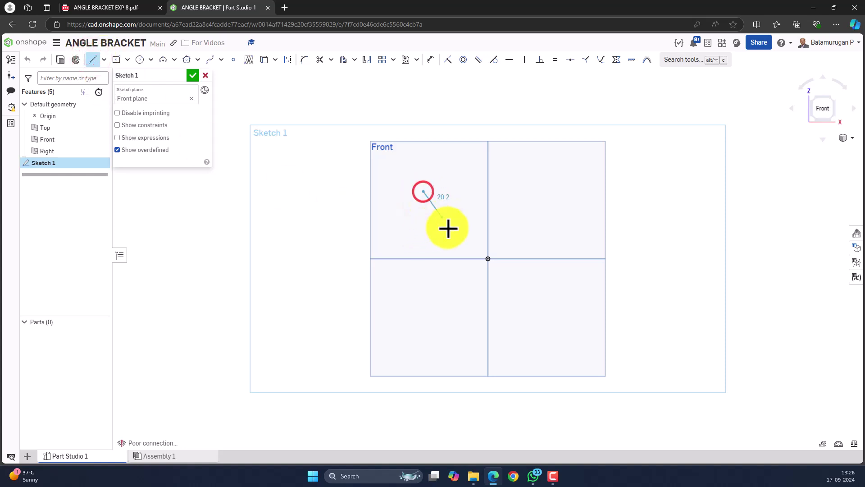
left_click(488, 259)
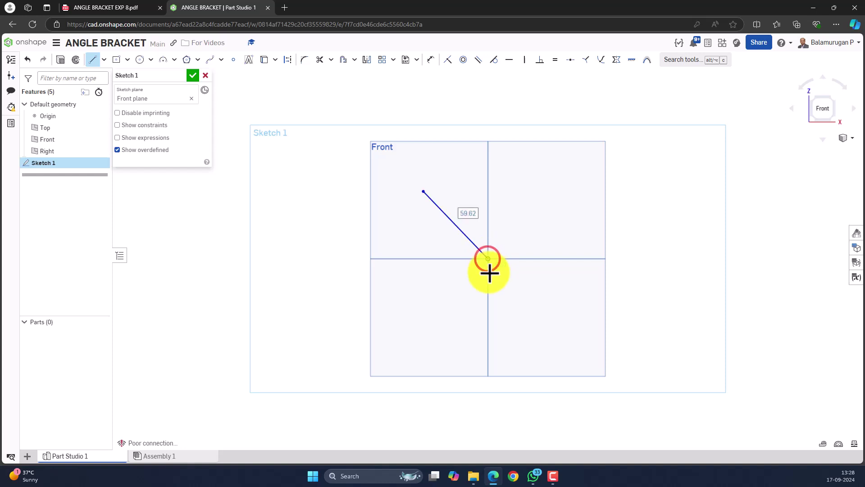
left_click(584, 259)
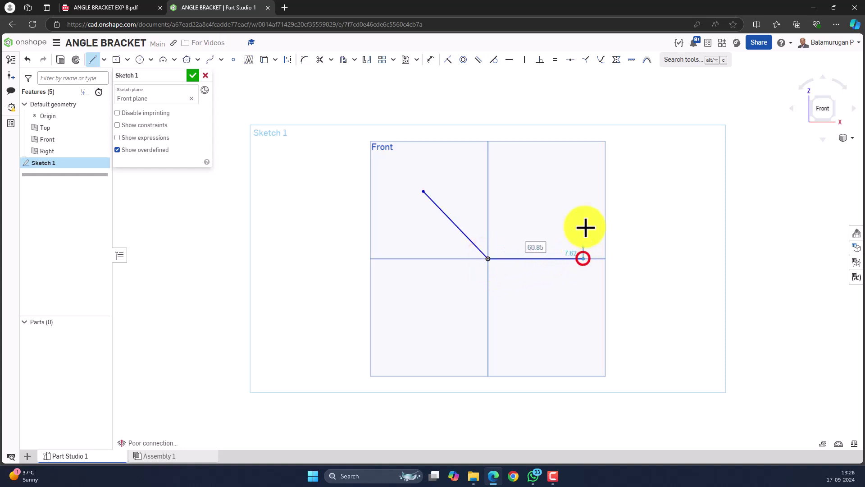
left_click(584, 197)
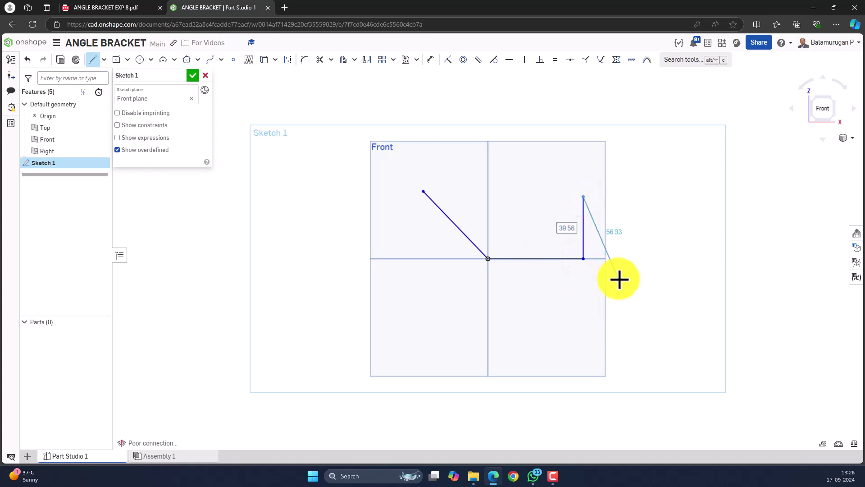
key("Escape")
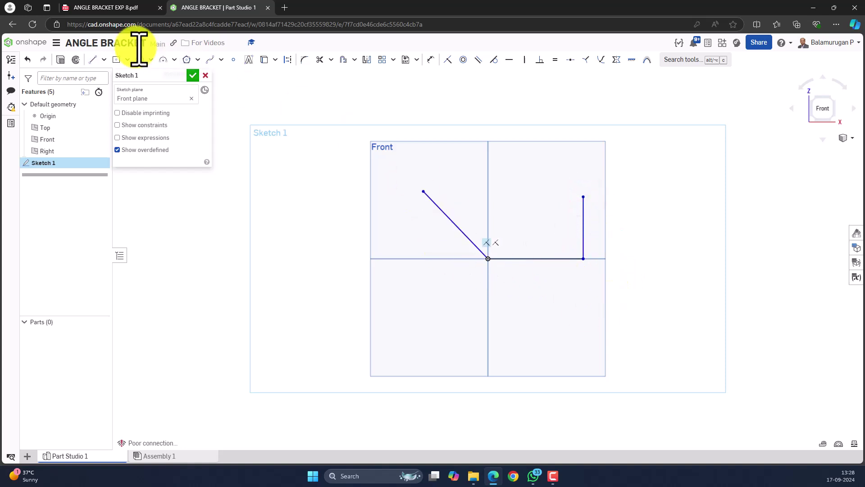
Check the slanted side in the PDF drawing and dimension the sketch's slanted line to 95 mm
left_click(96, 8)
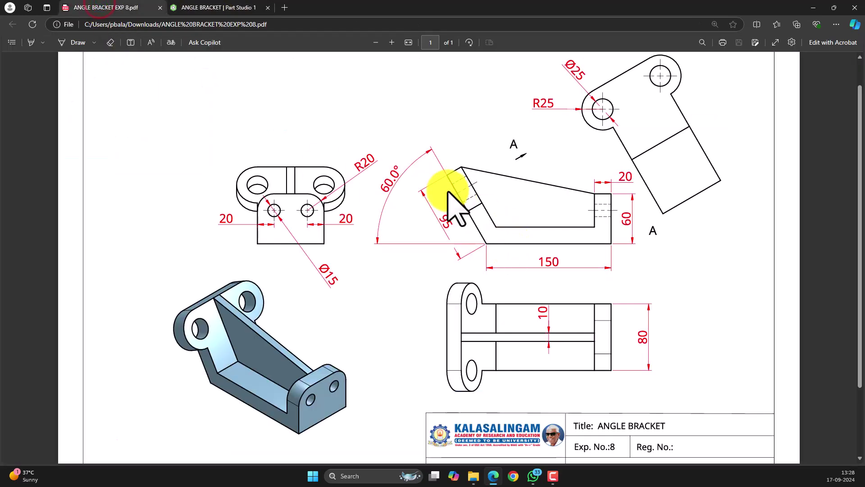
left_click(445, 218)
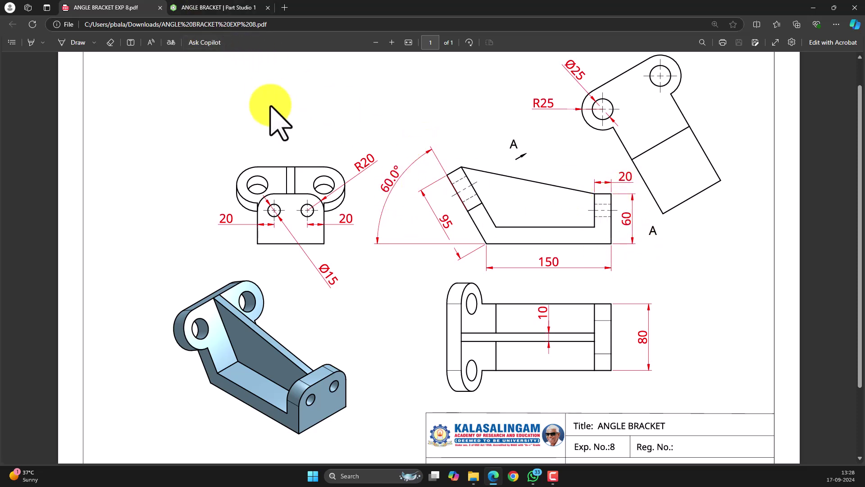
left_click(227, 7)
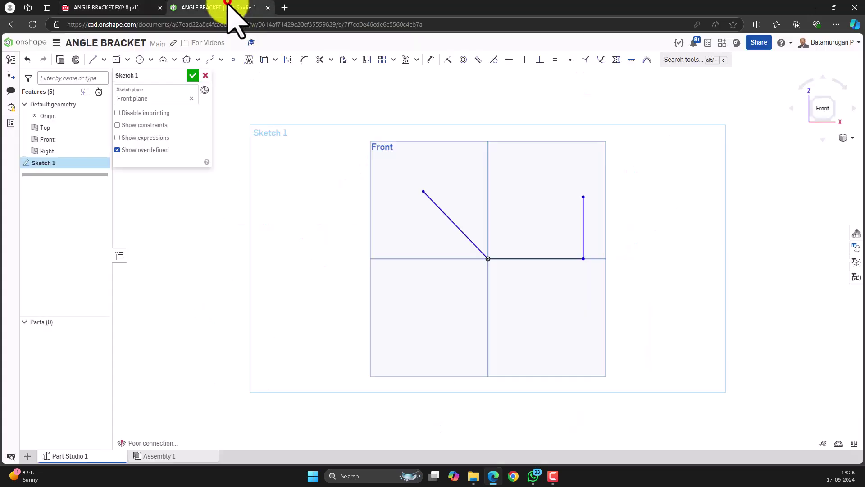
left_click(430, 60)
left_click(447, 220)
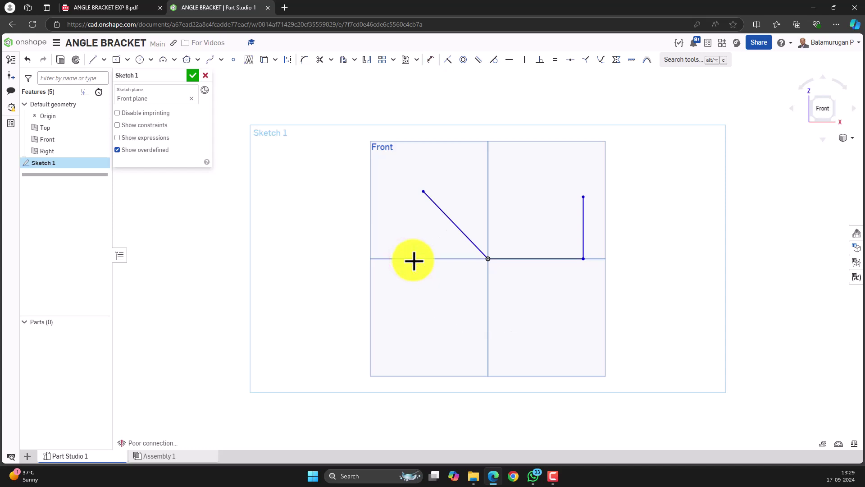
left_click(432, 57)
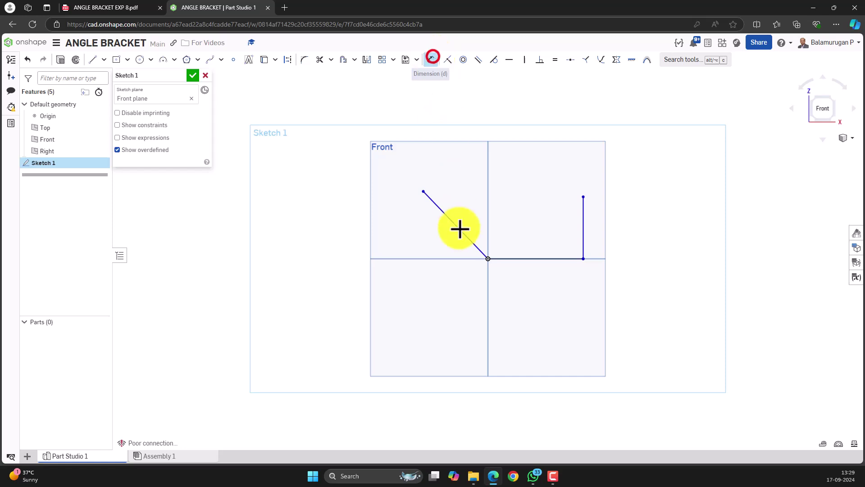
left_click(449, 221)
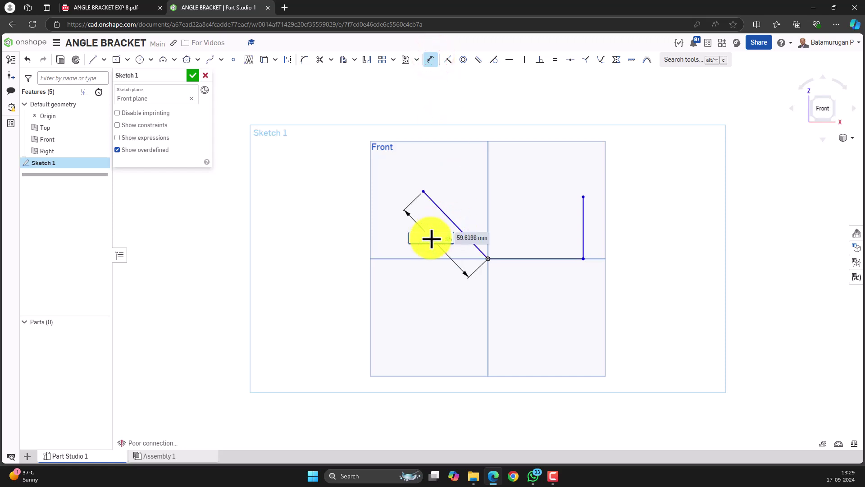
key("Return")
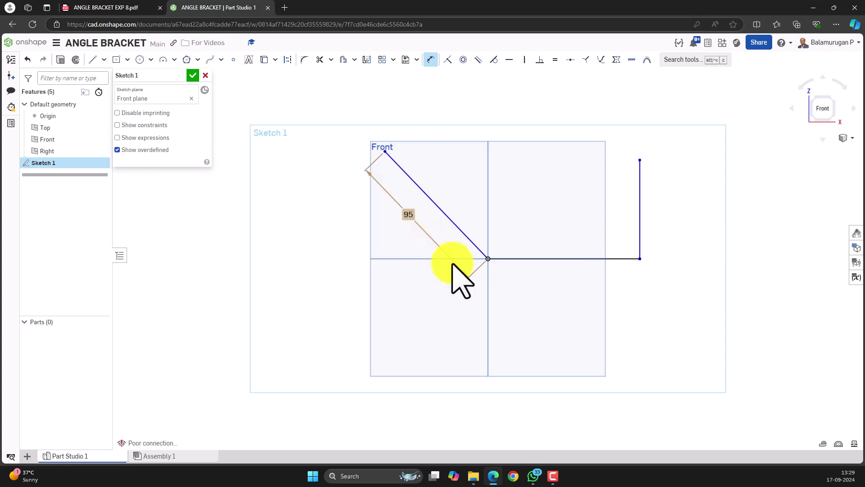
Dimension the horizontal base line to 150 mm and the vertical end line to 60 mm, following the PDF drawing
left_click(542, 259)
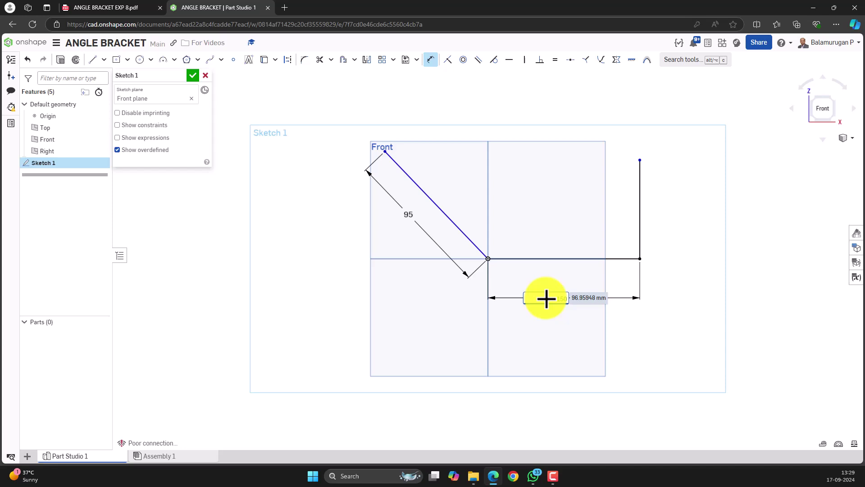
key("Return")
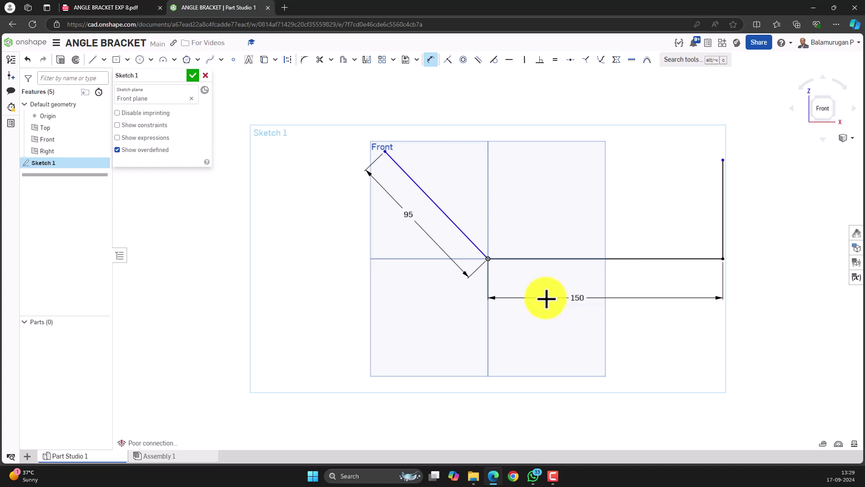
left_click(124, 8)
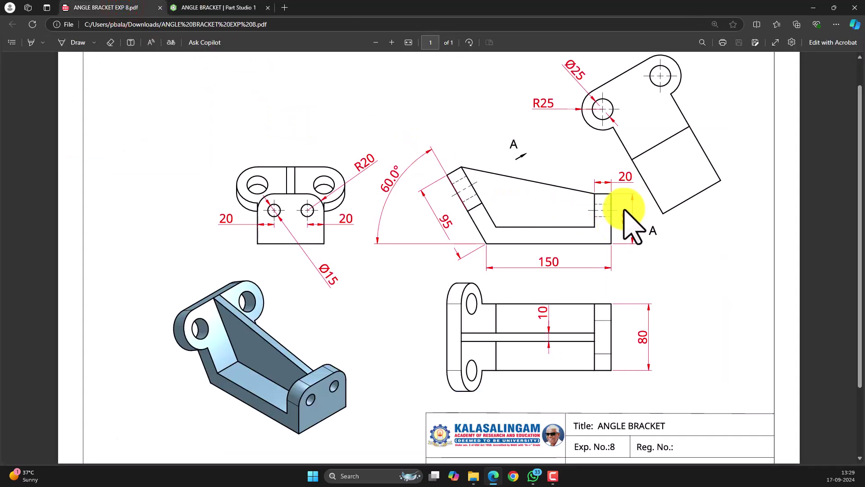
left_click(227, 9)
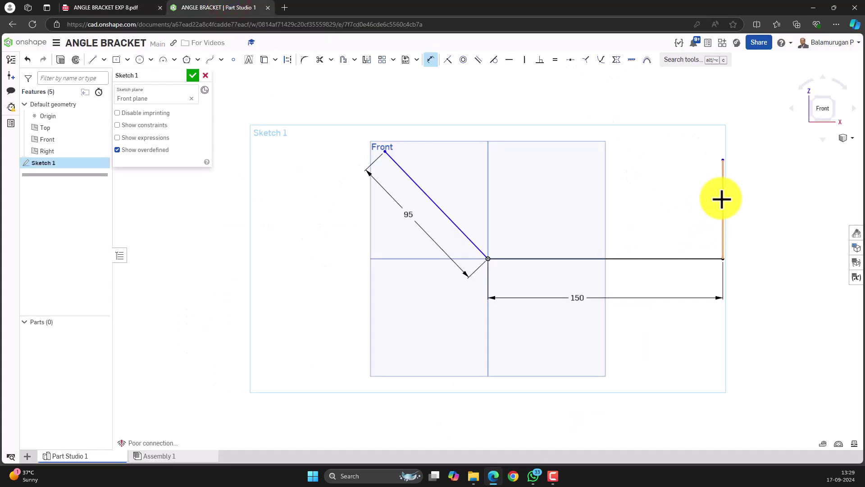
left_click(722, 197)
left_click(749, 199)
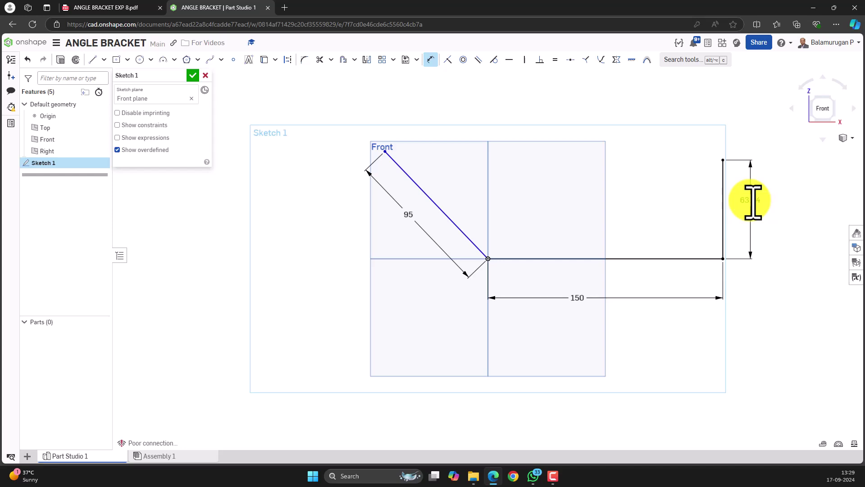
type("60")
key("Return")
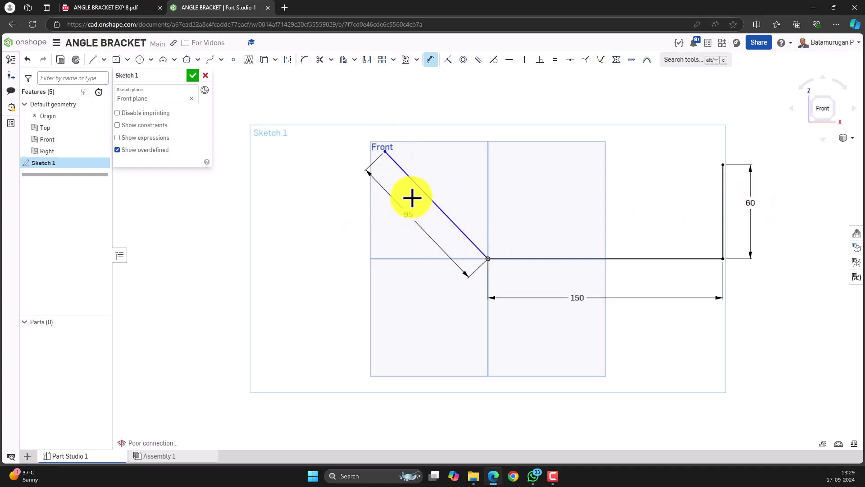
Dimension the angle between the slanted line and the extended horizontal base line to 60°, as given in the PDF drawing
left_click(127, 8)
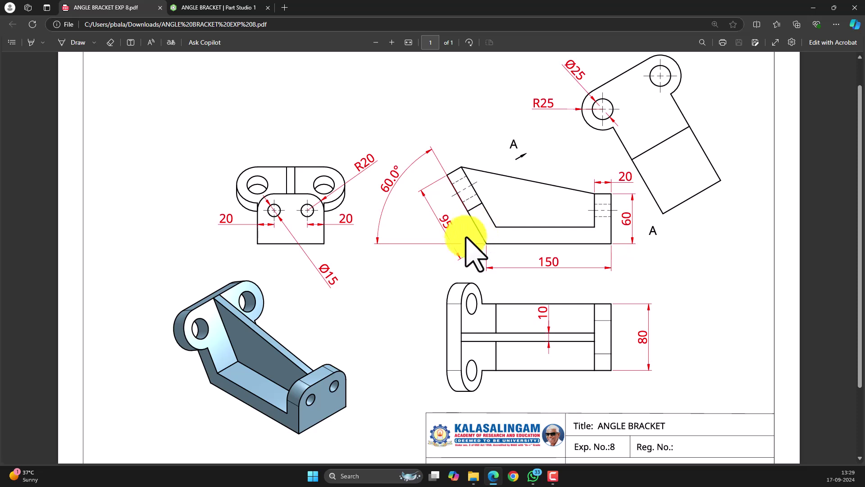
left_click(208, 6)
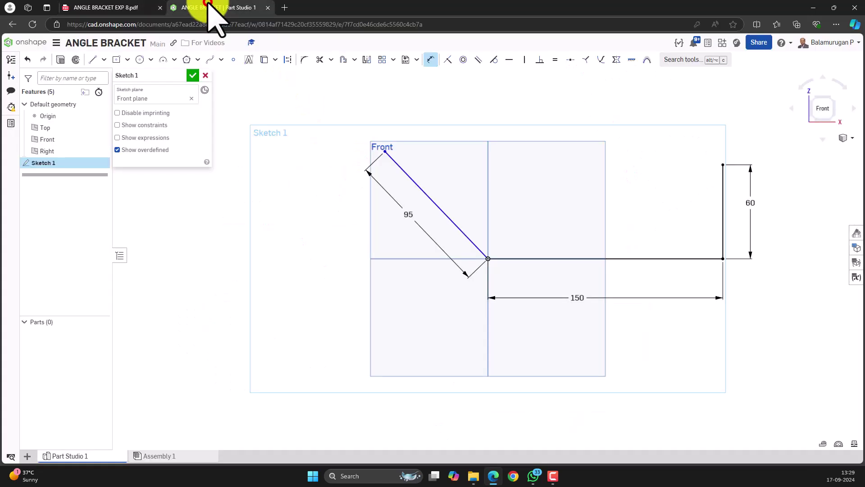
left_click(445, 216)
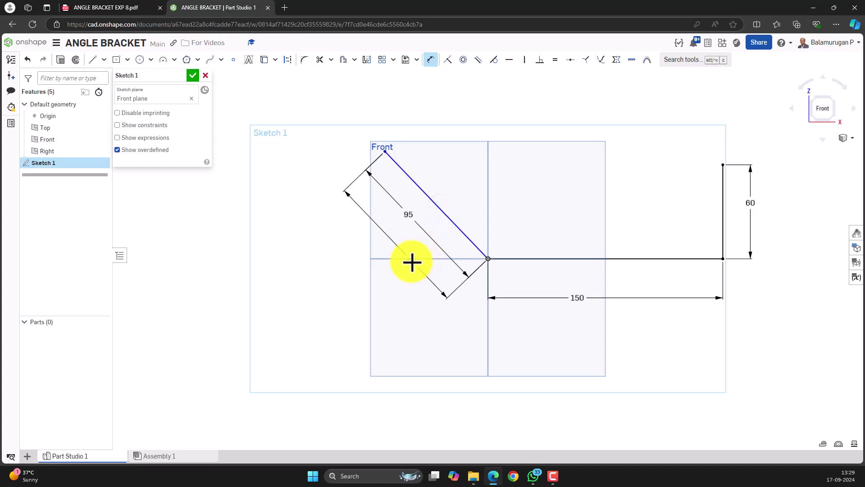
left_click(451, 260)
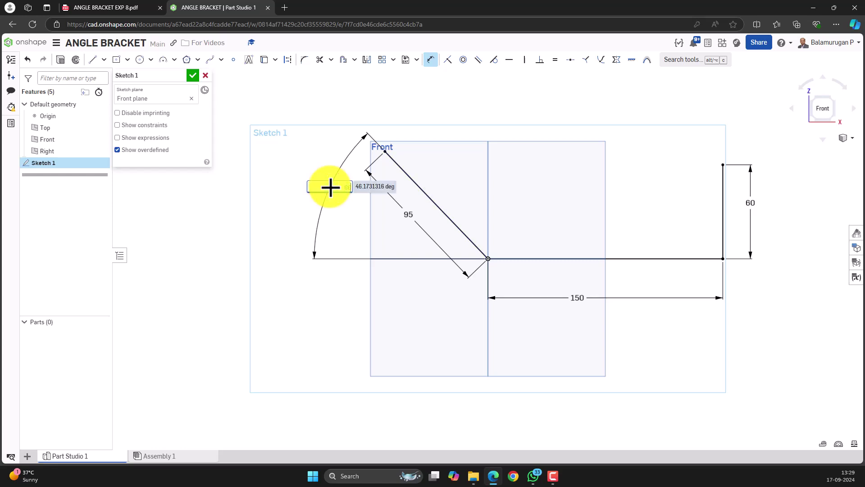
key("Return")
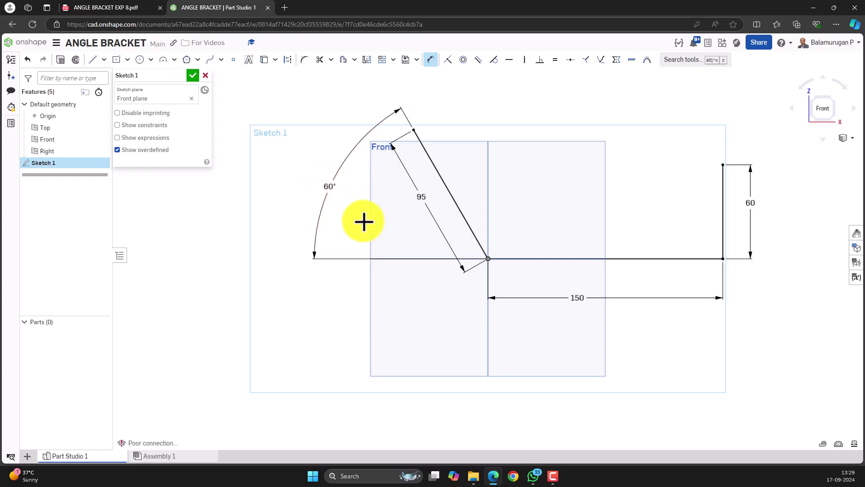
Check the bracket's wall thickness in the PDF drawing and return to the front-view sketch
left_click(119, 7)
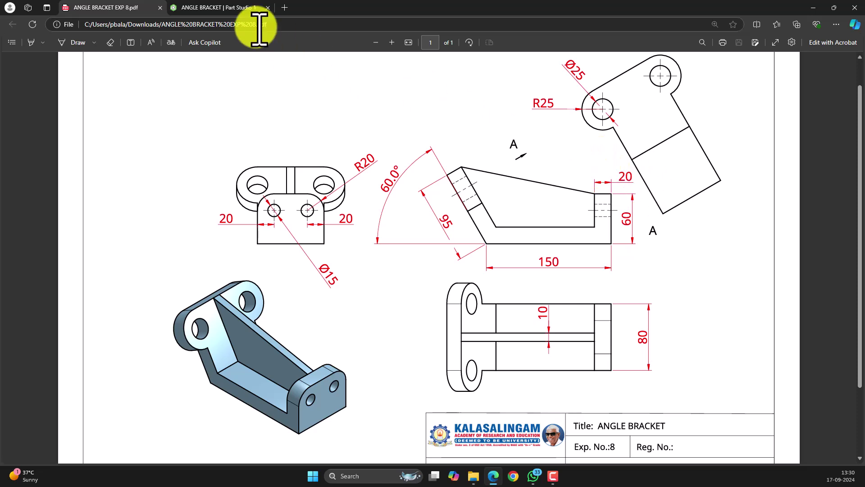
left_click(227, 8)
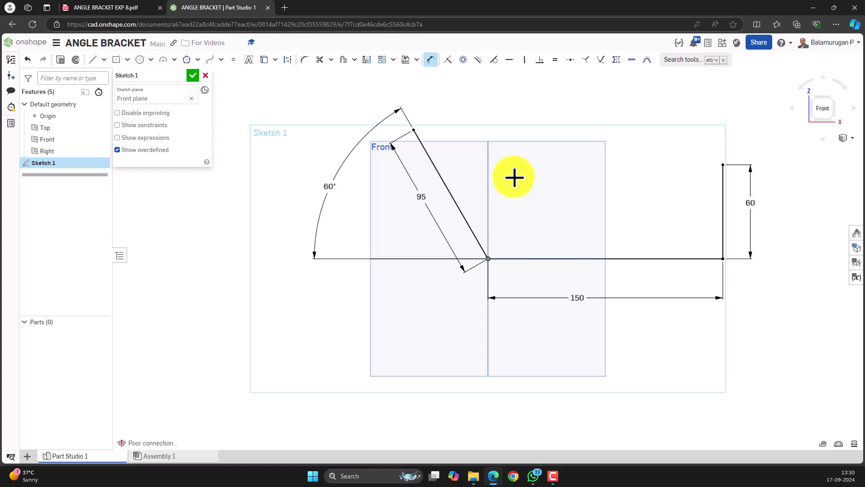
left_click(341, 59)
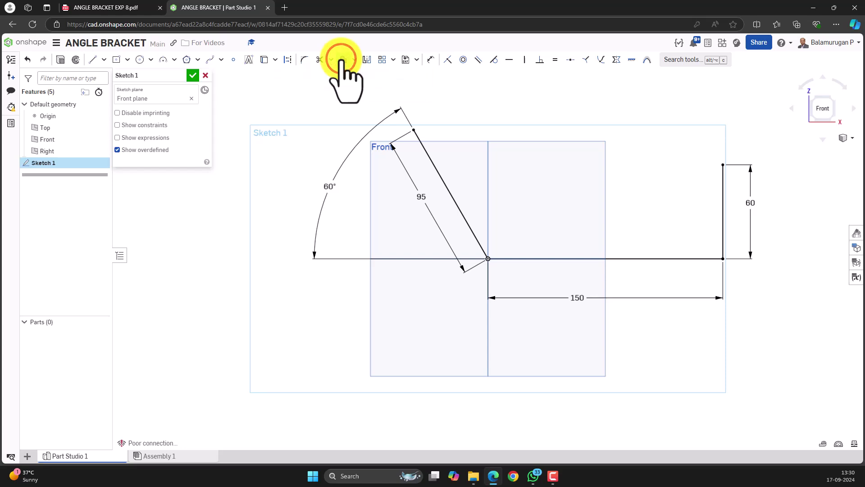
left_click(435, 165)
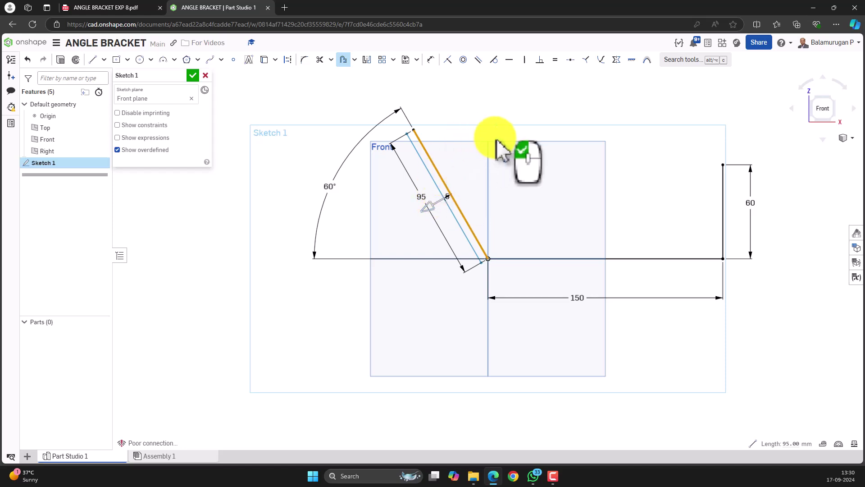
left_click(426, 207)
left_click_drag(451, 210, 476, 197)
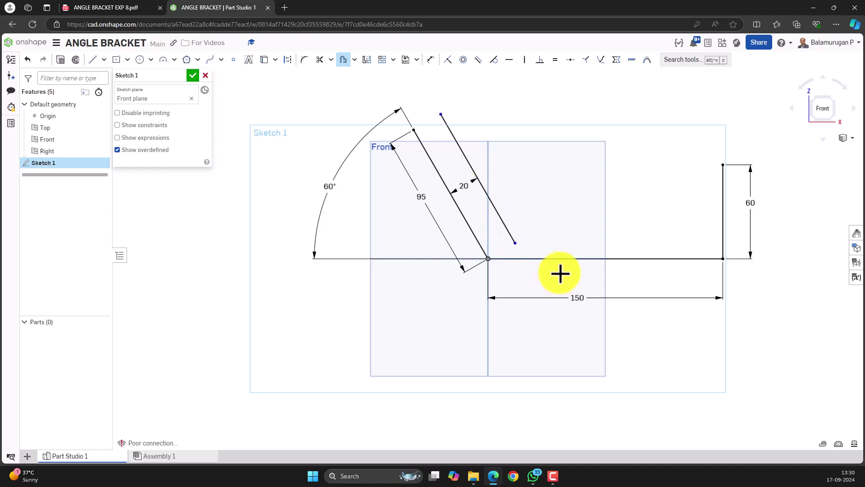
left_click(564, 259)
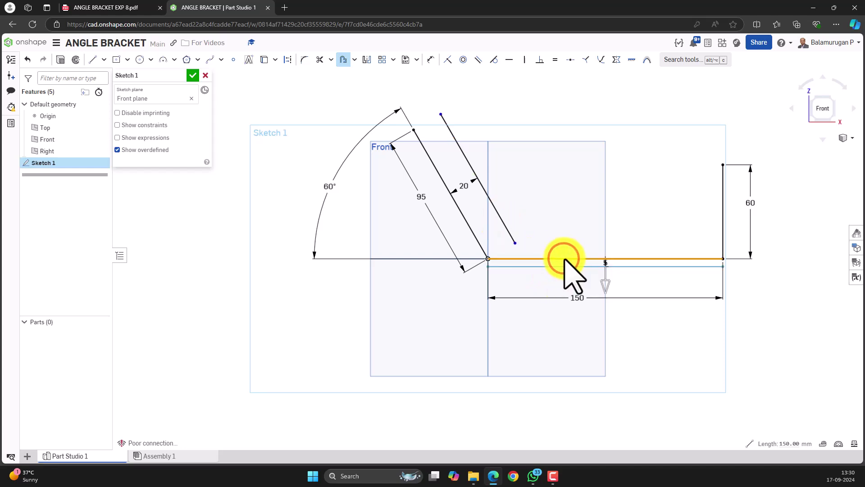
left_click(606, 284)
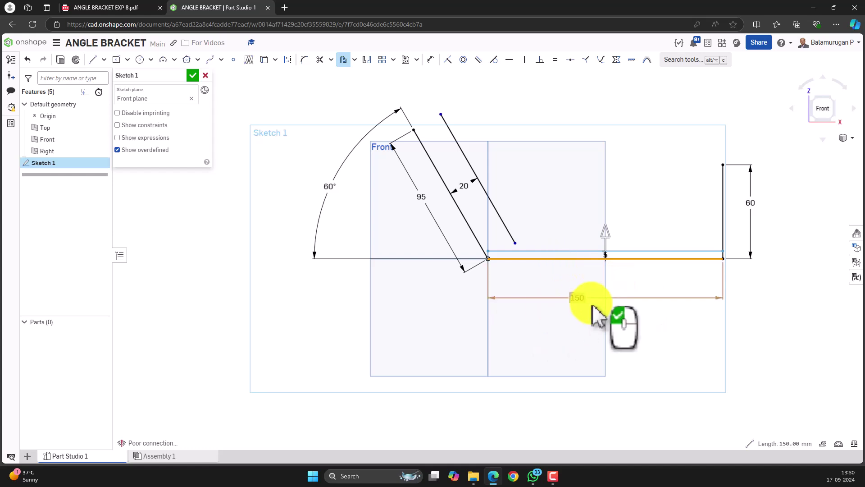
key("Escape")
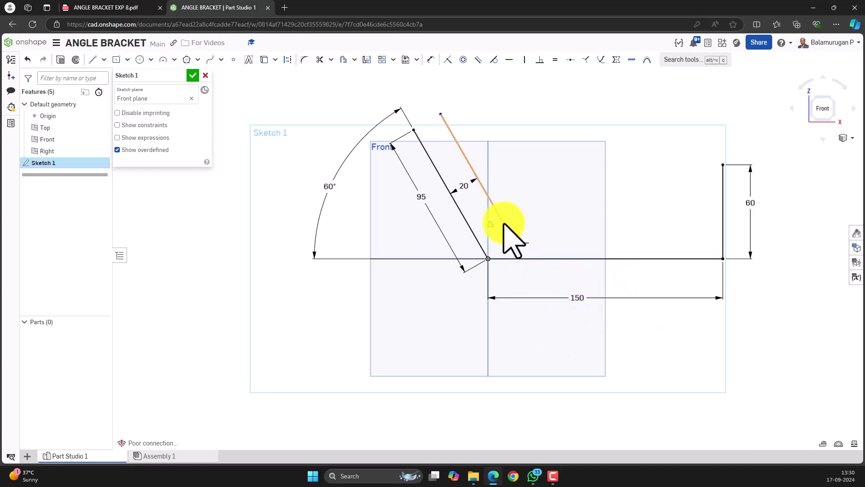
key("ctrl+z")
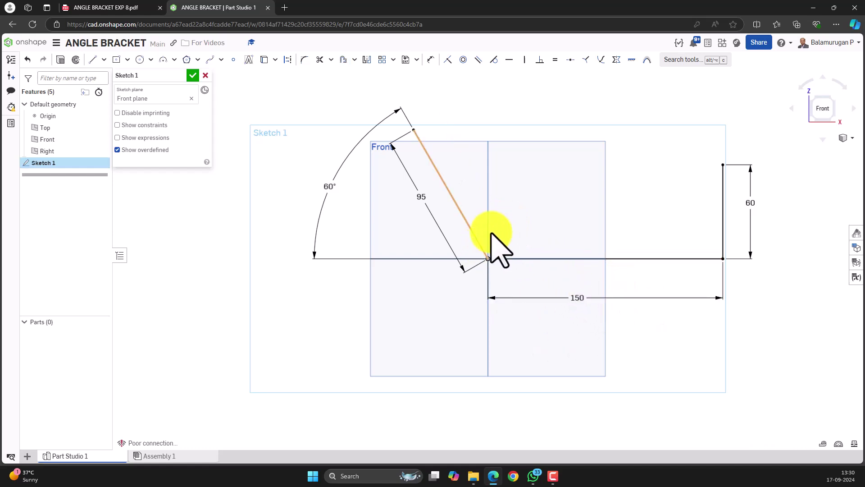
Offset the slanted, horizontal and vertical lines together by 20 mm toward the inside of the profile
left_click(342, 59)
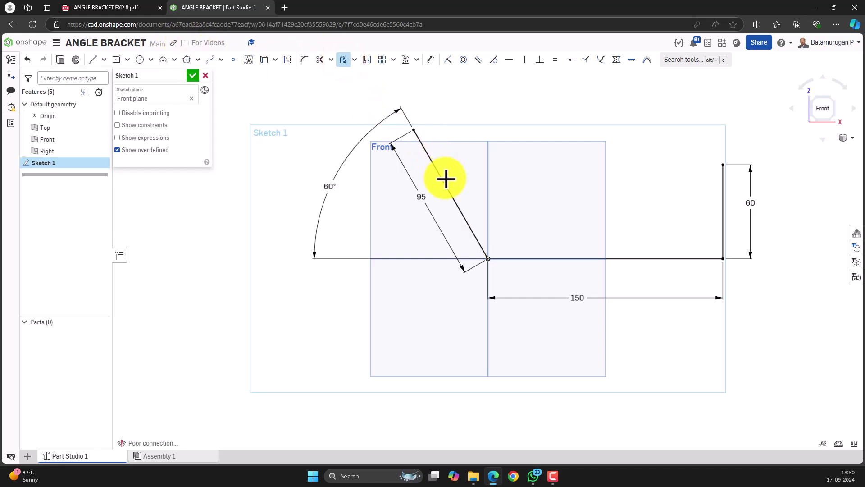
left_click(447, 188)
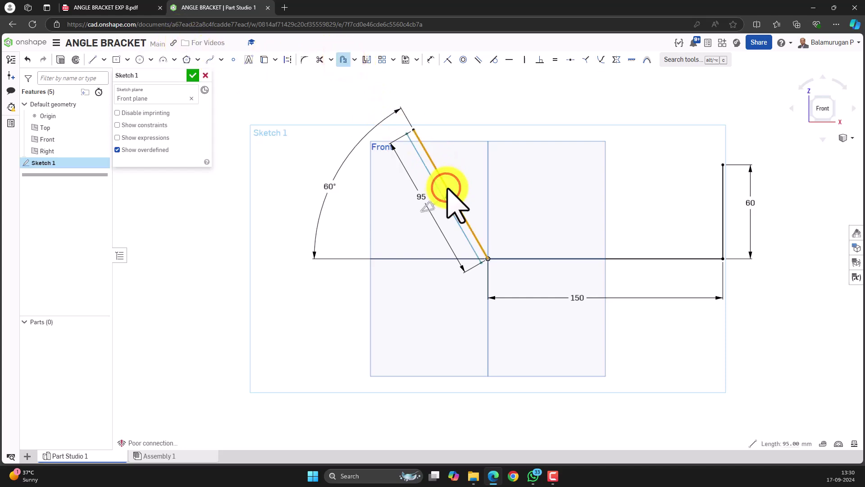
left_click(430, 208)
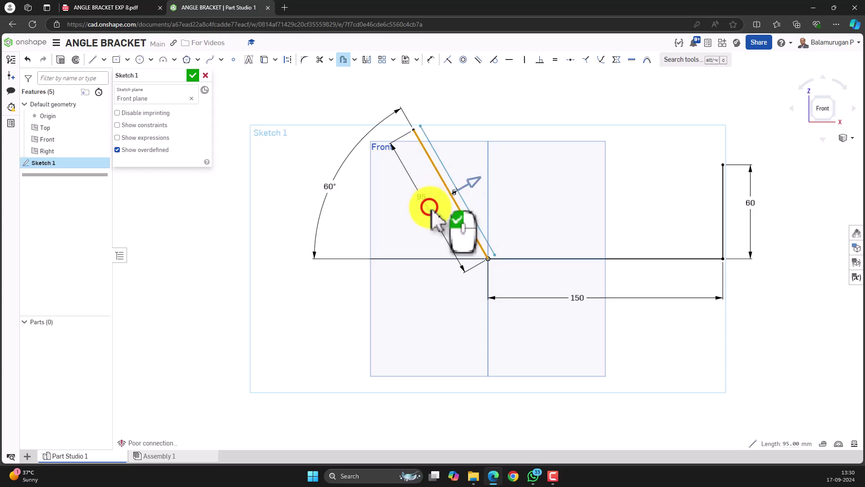
left_click(528, 258)
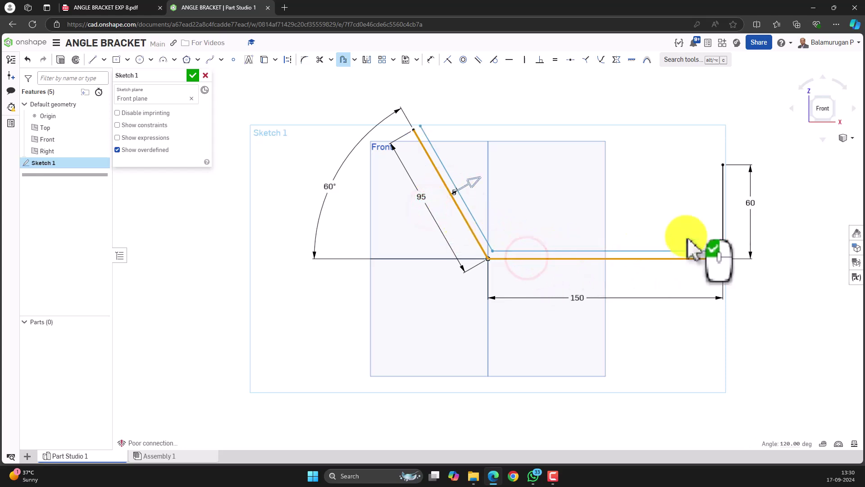
left_click(724, 216)
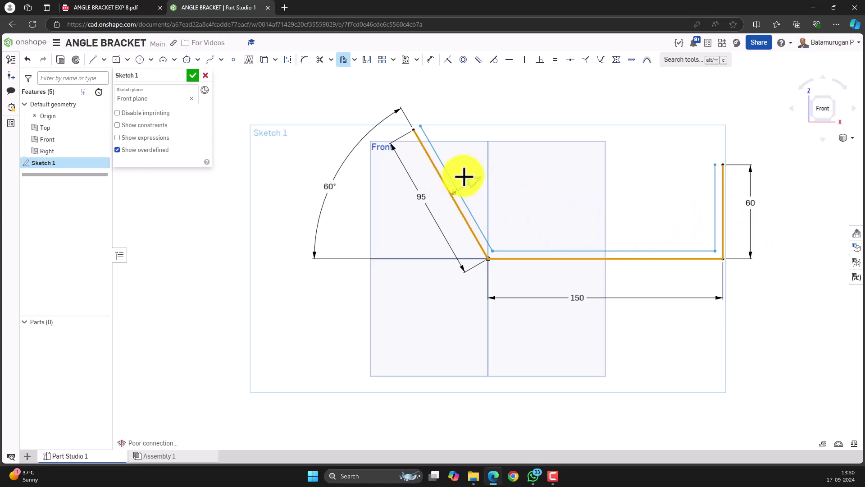
left_click(469, 195)
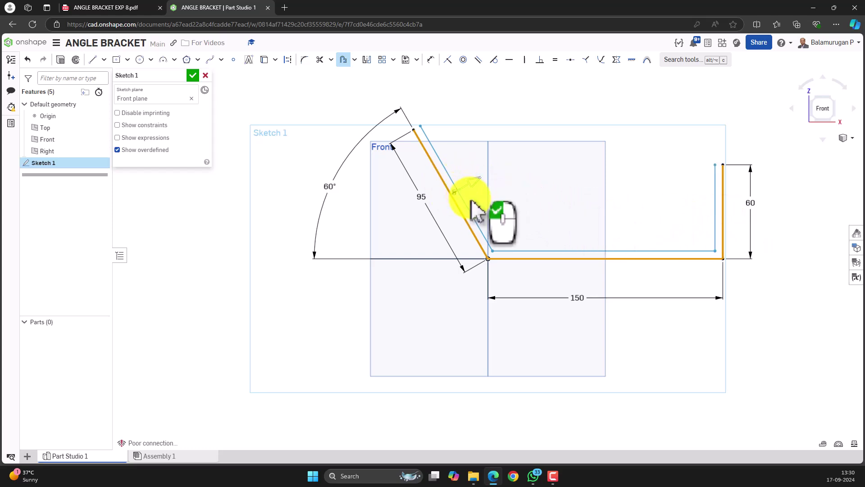
left_click(507, 191)
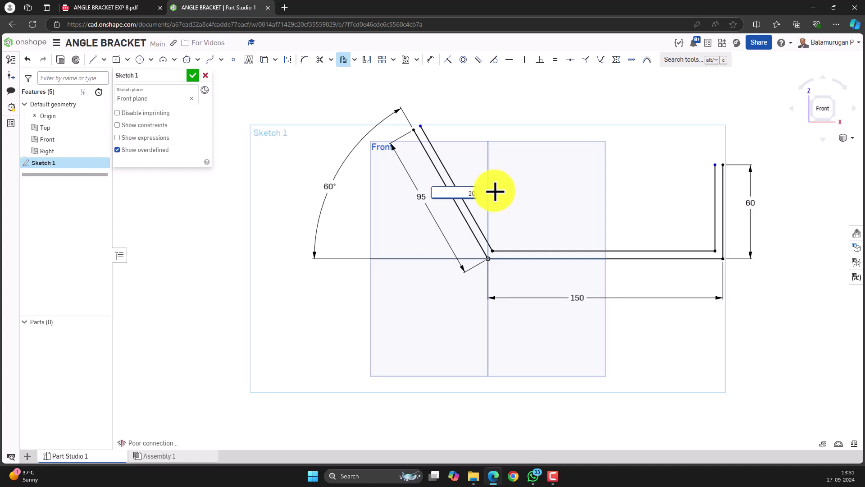
type("20")
key("Return")
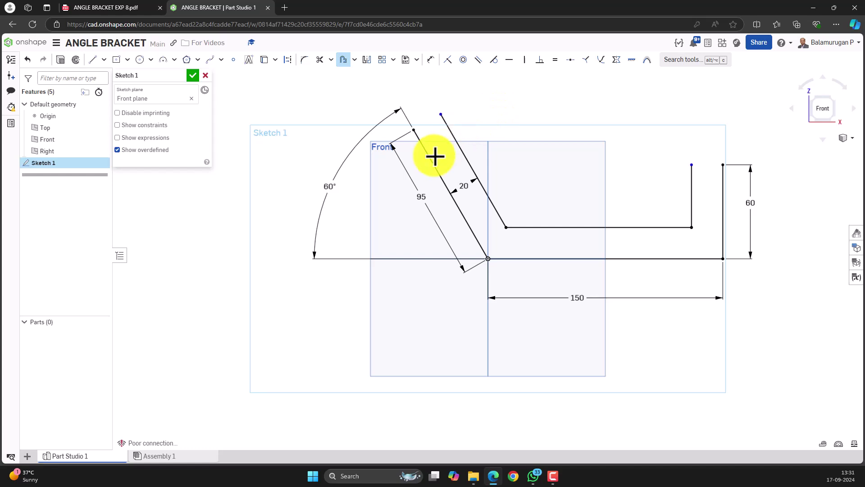
Close the profile by drawing a line across the open end of the slanted arm and another across the vertical arm
left_click(93, 60)
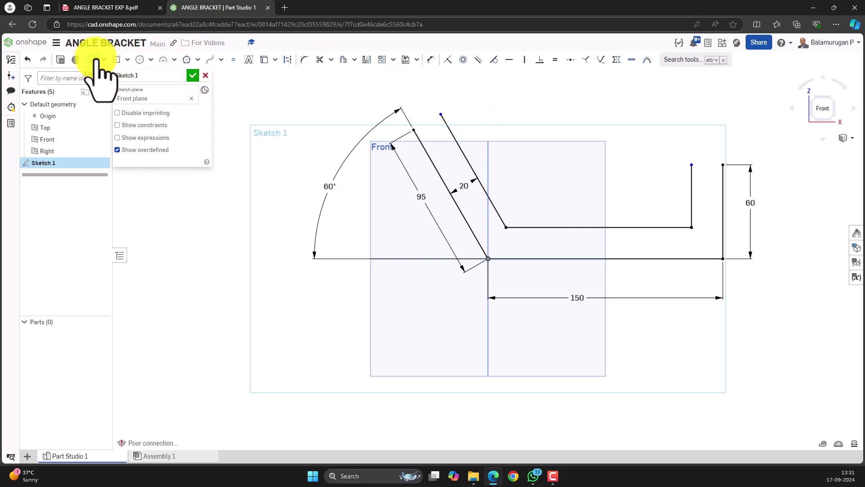
left_click(413, 130)
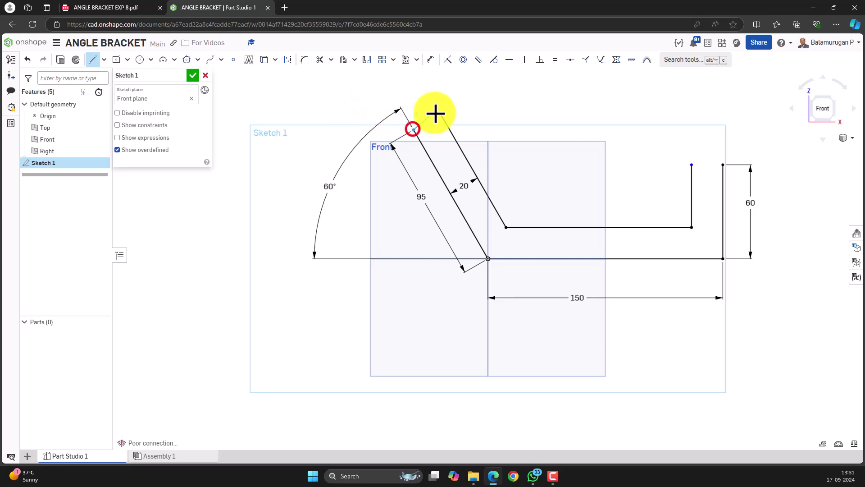
left_click(442, 114)
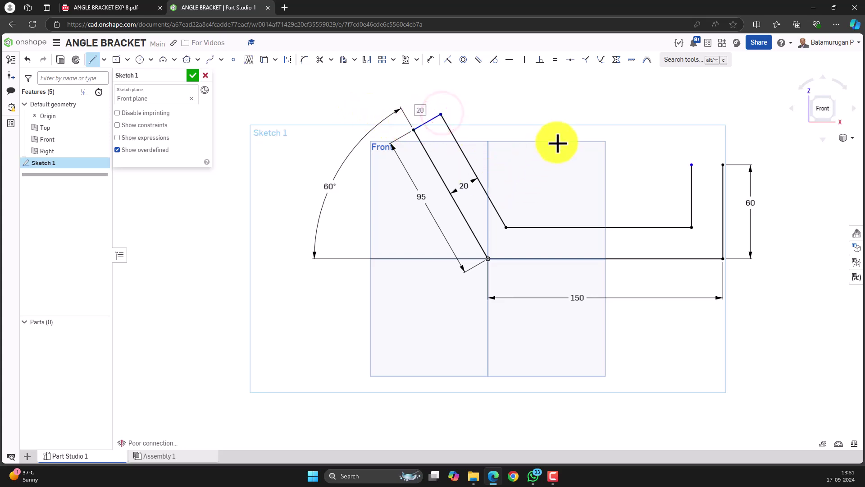
left_click(692, 164)
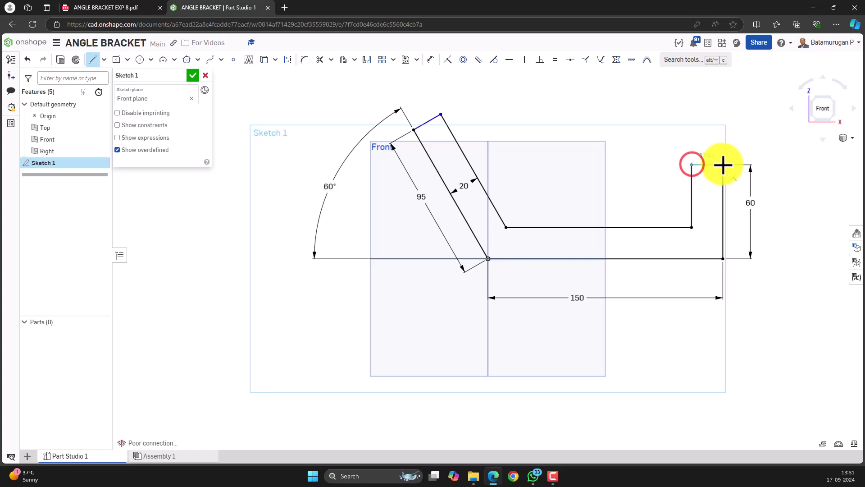
left_click(724, 165)
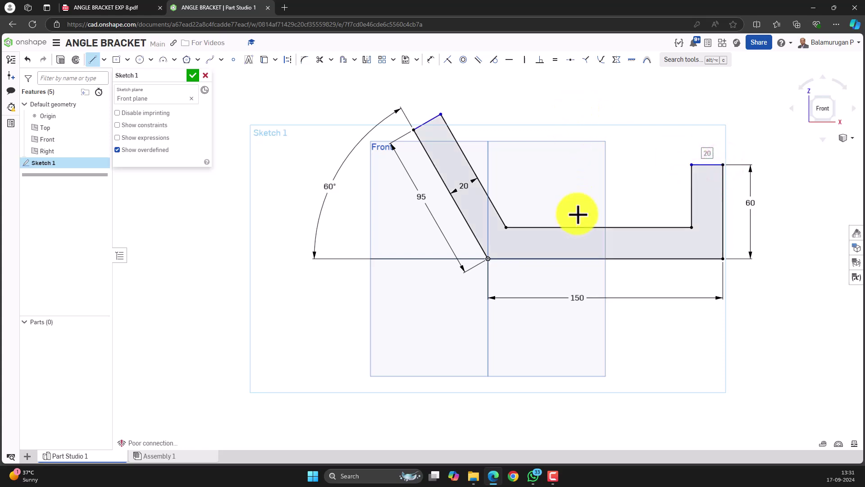
key("Escape")
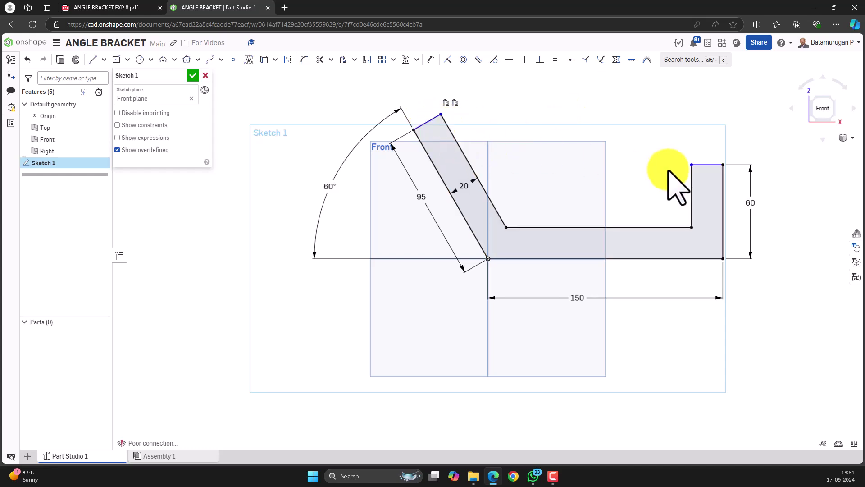
Constrain the vertical arm's end line horizontal and the slanted arm's end line perpendicular to its side, and finish the sketch
left_click(707, 165)
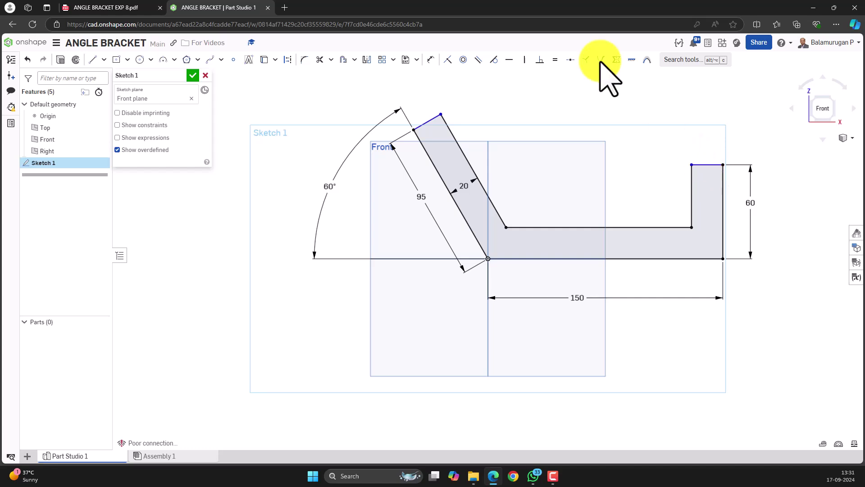
left_click(509, 60)
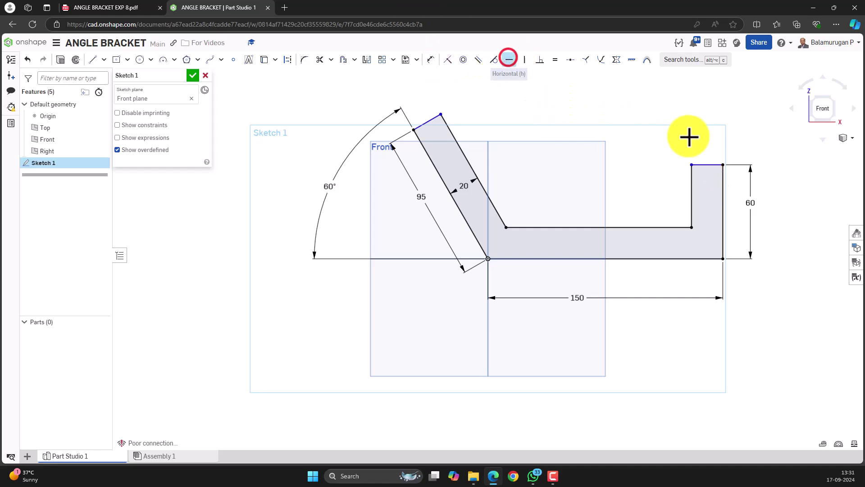
left_click(704, 165)
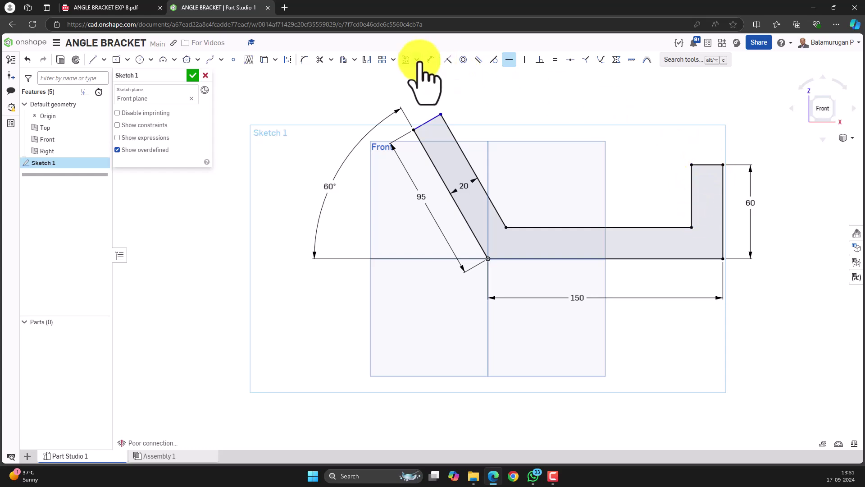
left_click(540, 60)
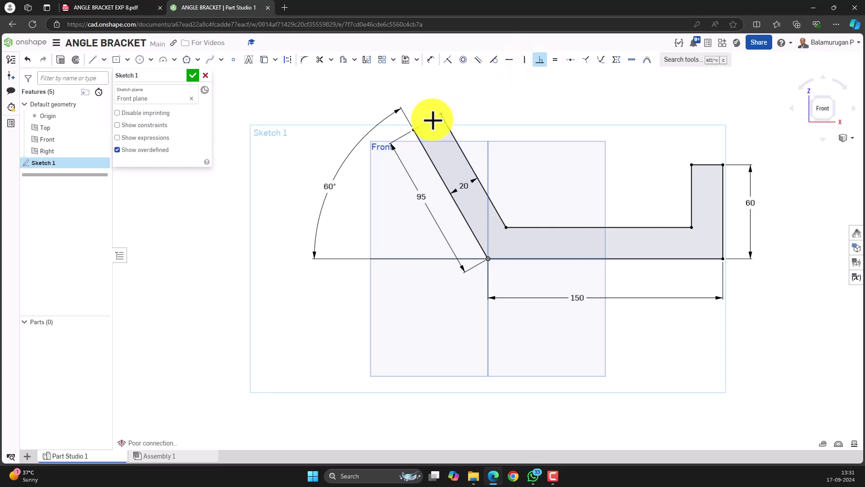
left_click(432, 120)
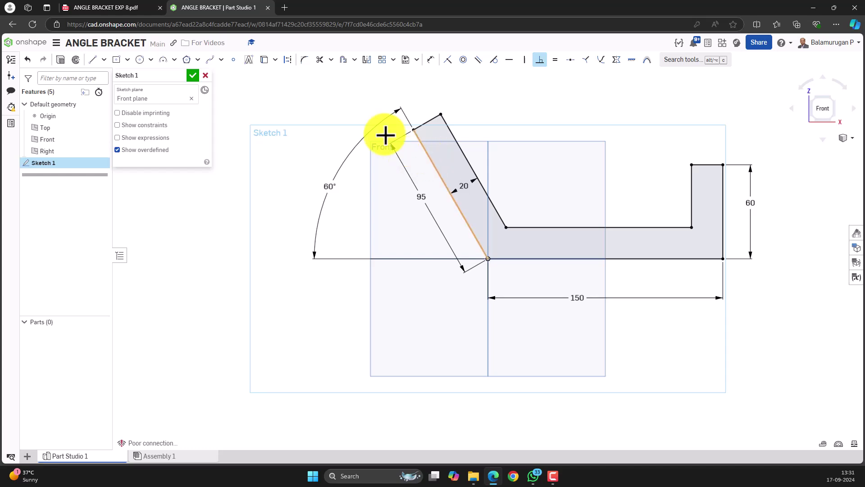
left_click(193, 77)
Check the bracket's overall width in the PDF drawing and return to the Part Studio
mouse_move(596, 162)
right_mouse_down()
mouse_move(564, 187)
mouse_move(565, 176)
right_mouse_up()
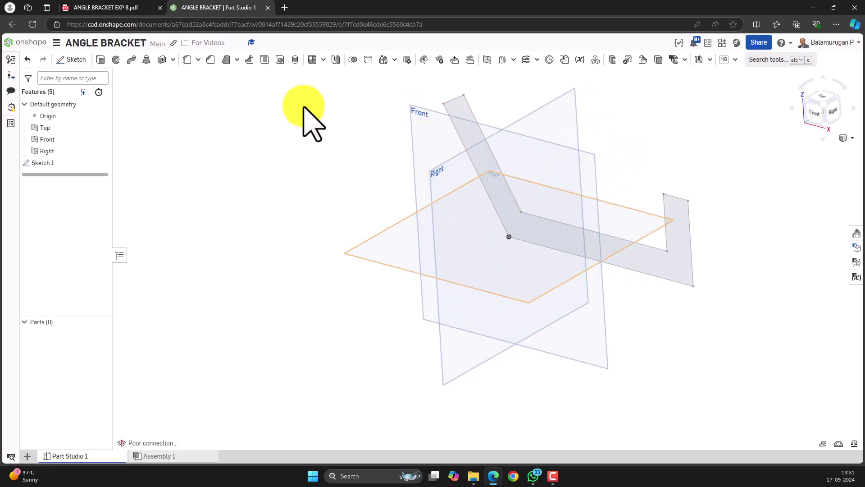
left_click(118, 8)
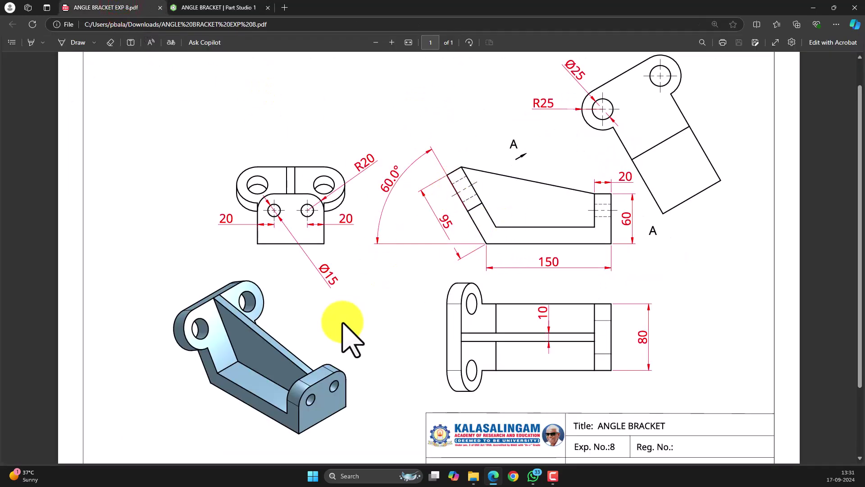
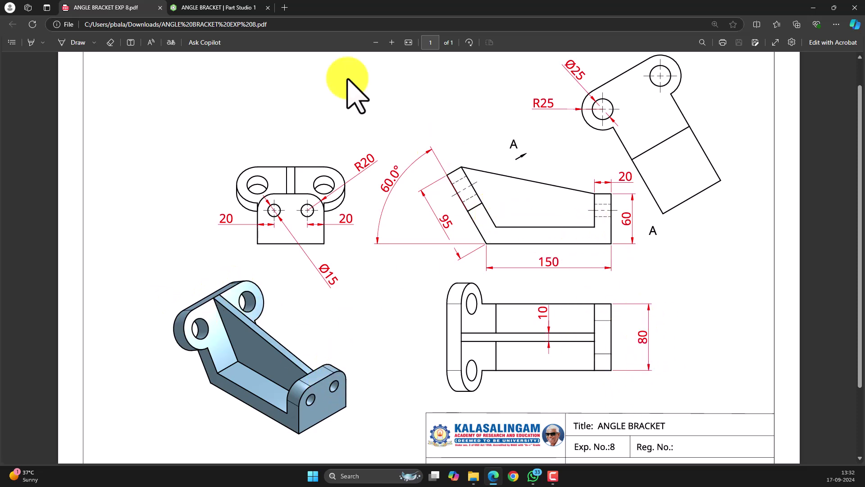
left_click(212, 8)
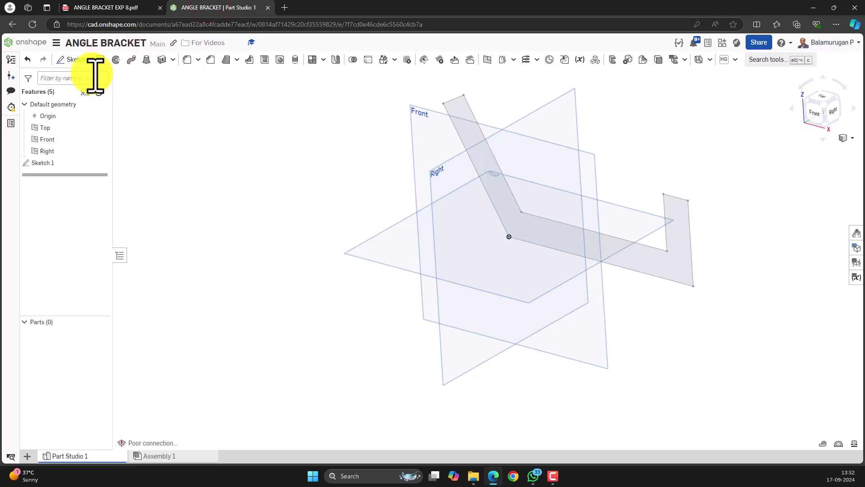
Extrude the closed front-view profile as a new solid, symmetric about the sketch plane, with a depth of 80 mm
left_click(101, 59)
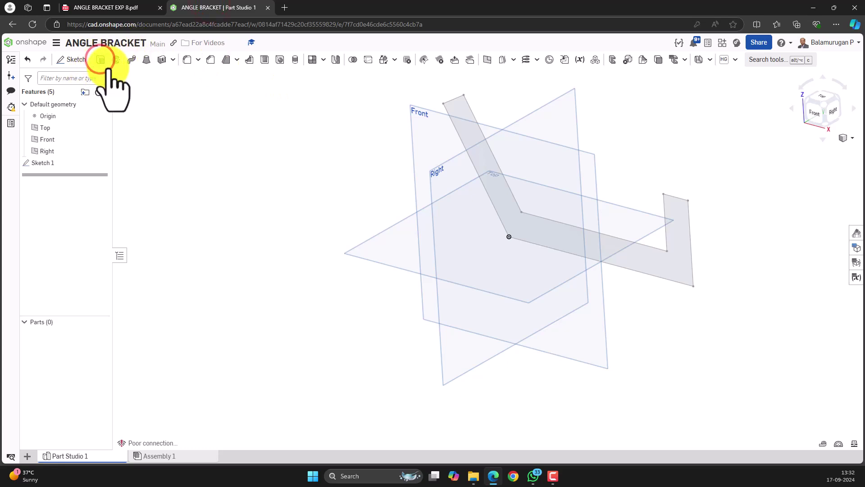
left_click(503, 205)
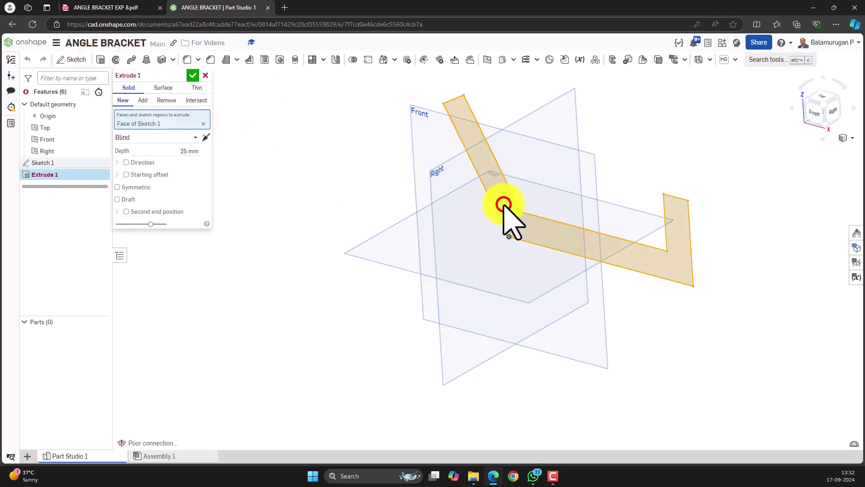
right_click_drag(596, 160, 582, 169)
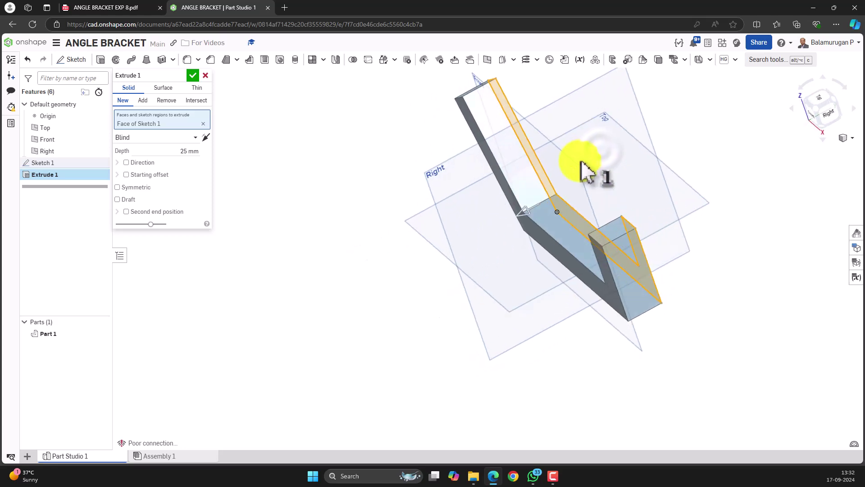
left_click(181, 151)
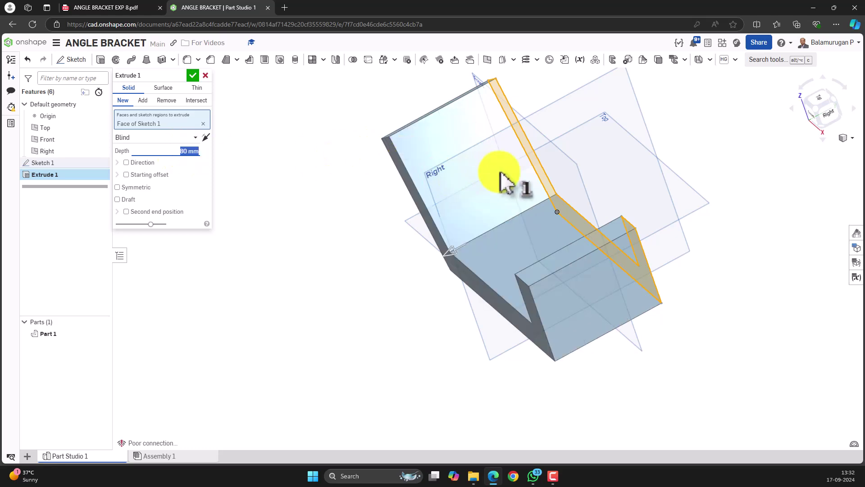
scroll(505, 182, "down", 2)
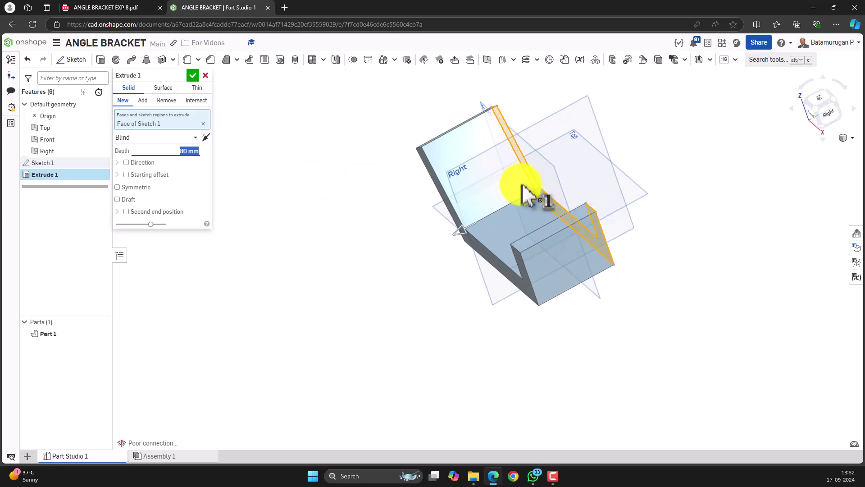
left_click(136, 187)
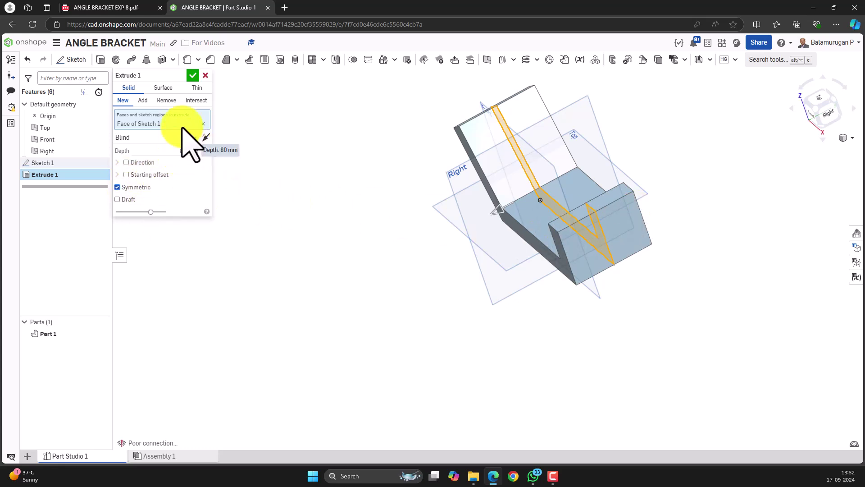
left_click(191, 74)
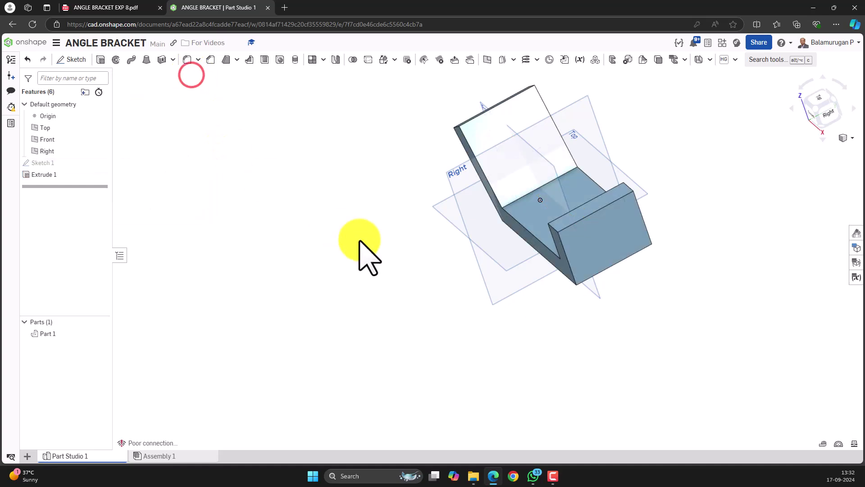
Compare the extruded bracket with the PDF drawing, check the vertical arm's corner radius, and return to the Part Studio
right_click_drag(361, 257, 405, 232)
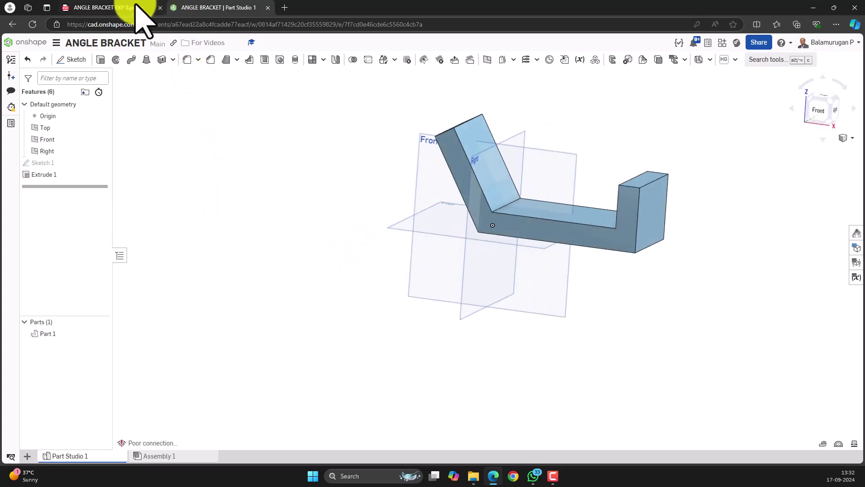
left_click(131, 8)
scroll(418, 222, "up", 1)
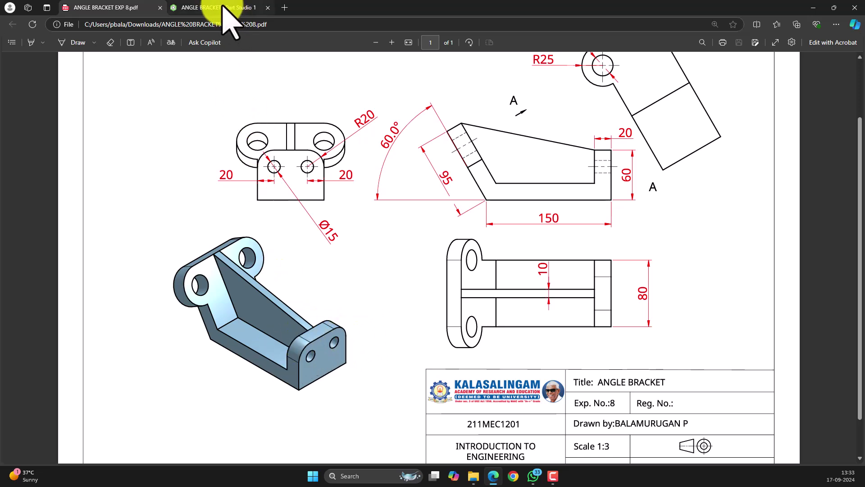
left_click(224, 9)
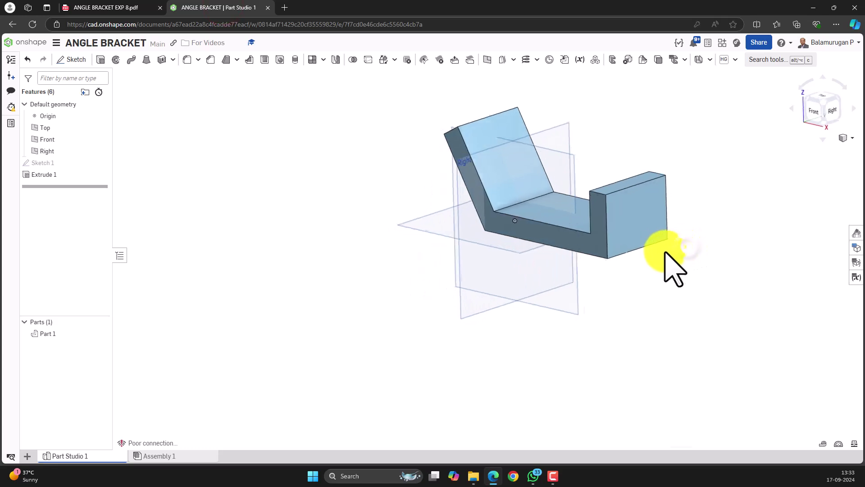
right_click_drag(666, 252, 657, 266)
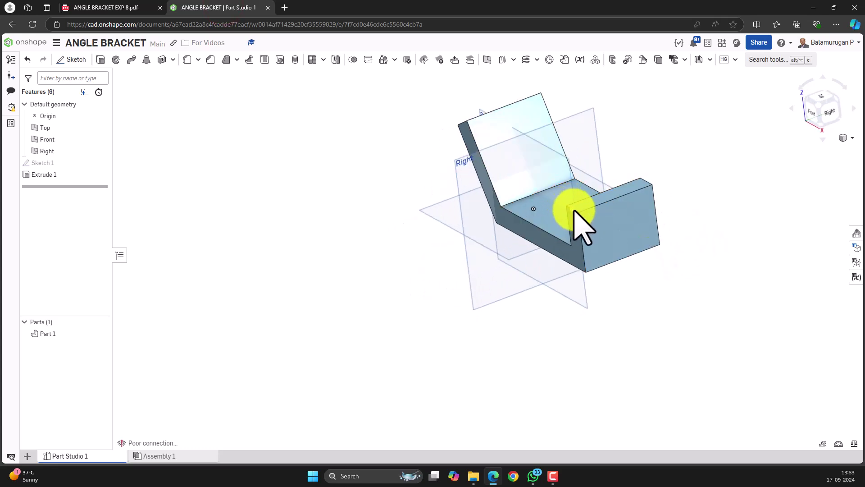
left_click(135, 9)
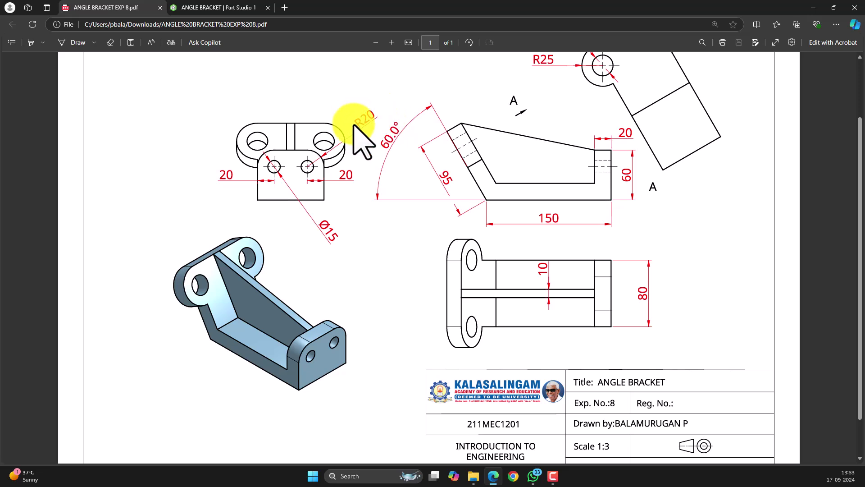
left_click(210, 7)
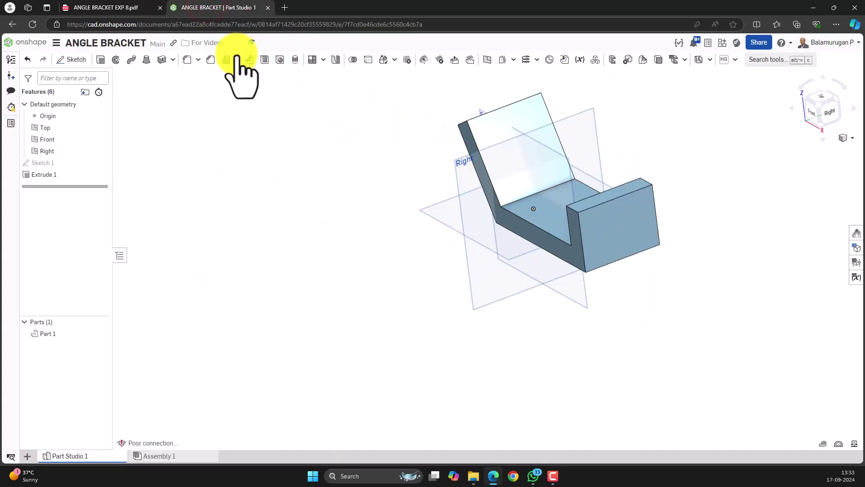
Fillet the two upper corner edges of the vertical arm with a 20 mm radius
left_click(187, 59)
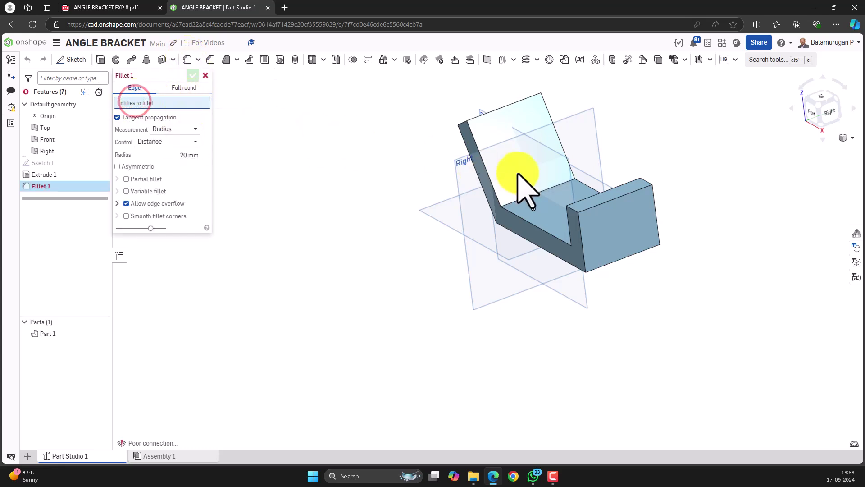
left_click(571, 208)
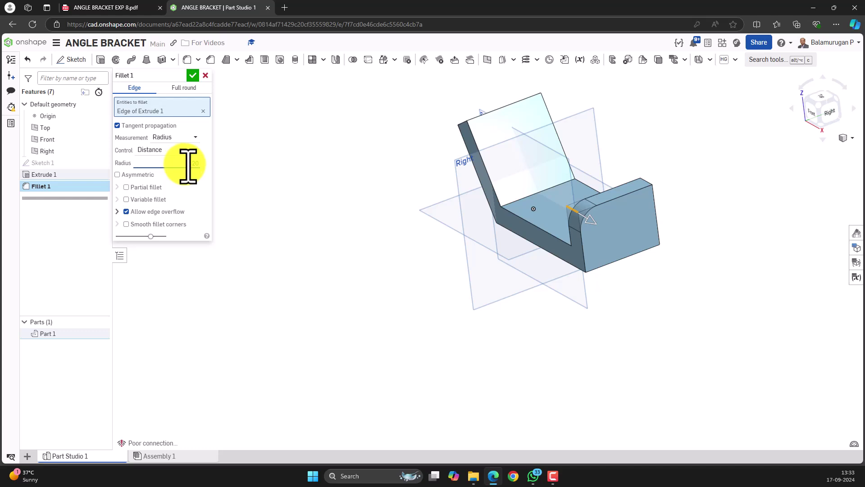
right_click_drag(690, 178, 739, 210)
left_click(630, 199)
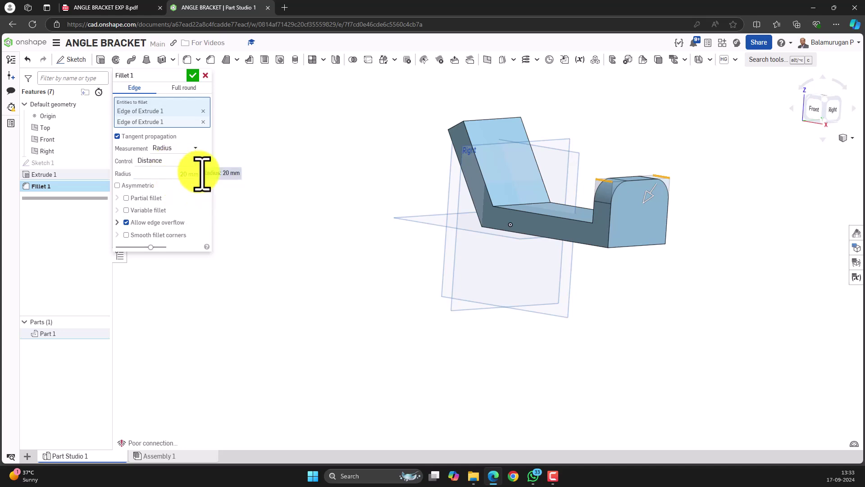
left_click(192, 72)
right_click_drag(303, 140, 280, 155)
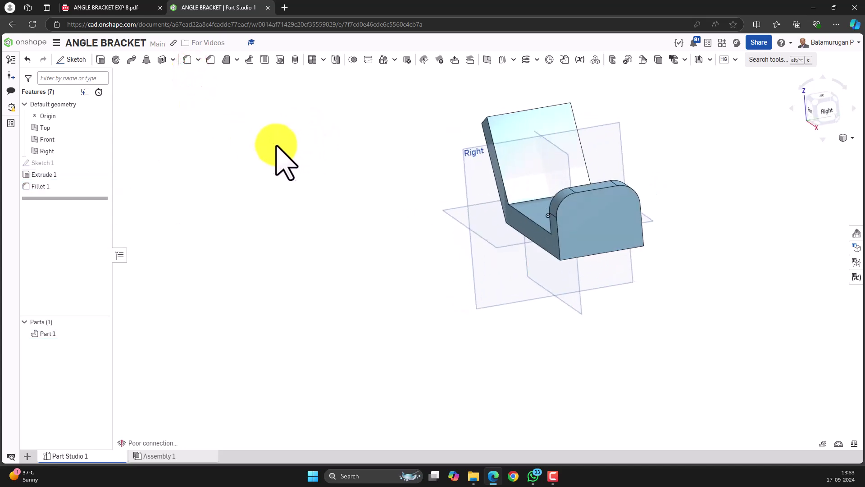
Check the hole layout in the PDF drawing and start a sketch on the vertical arm's outer face
left_click(127, 9)
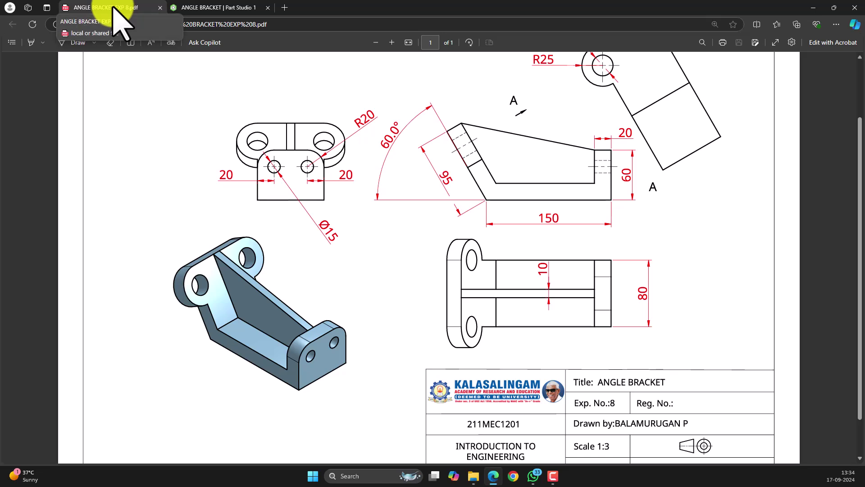
left_click(181, 9)
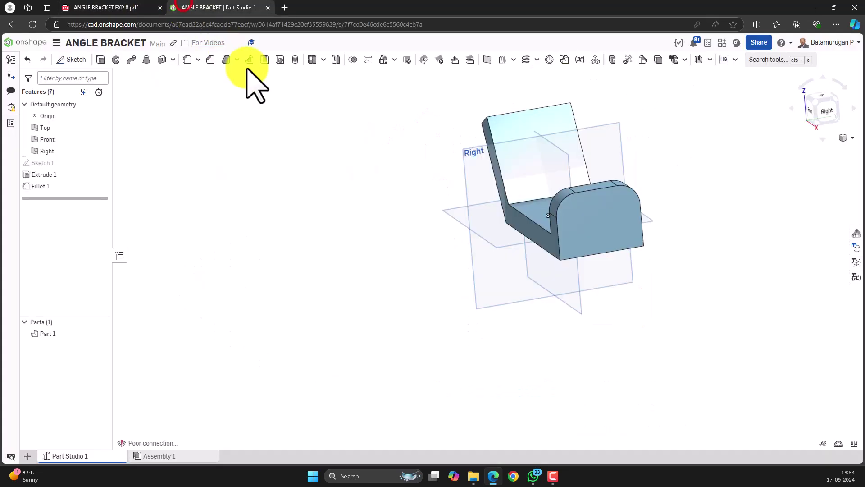
left_click(587, 202)
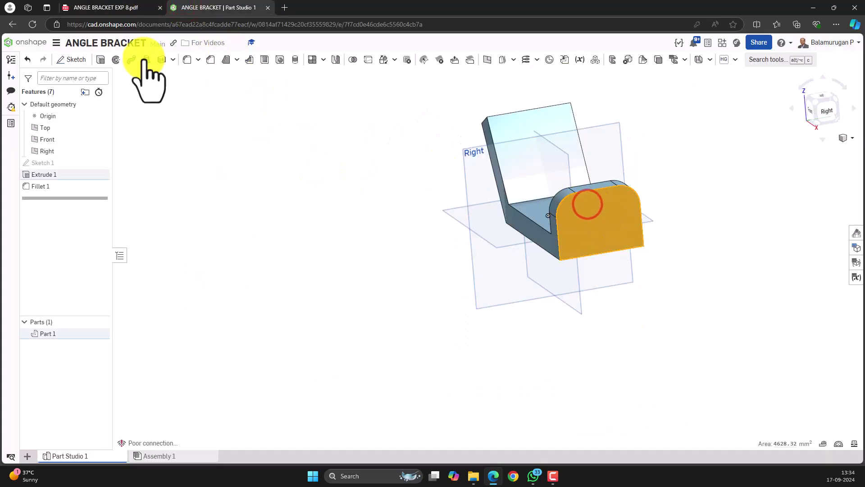
left_click(67, 59)
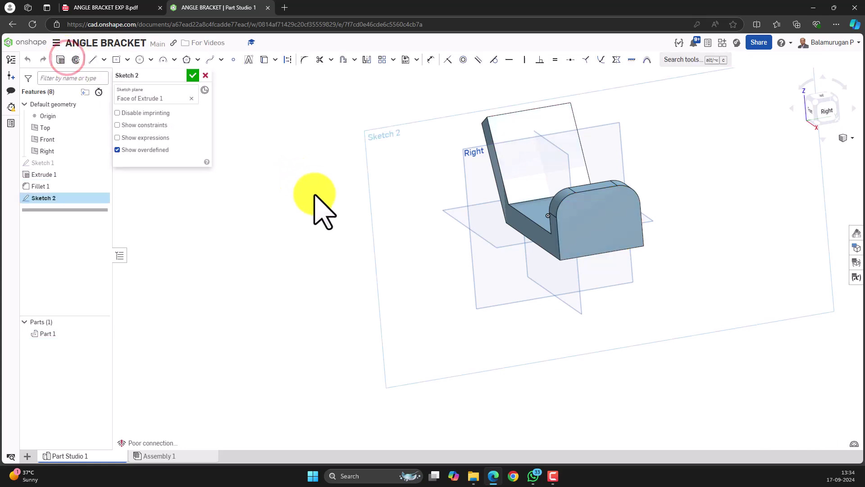
right_click(421, 227)
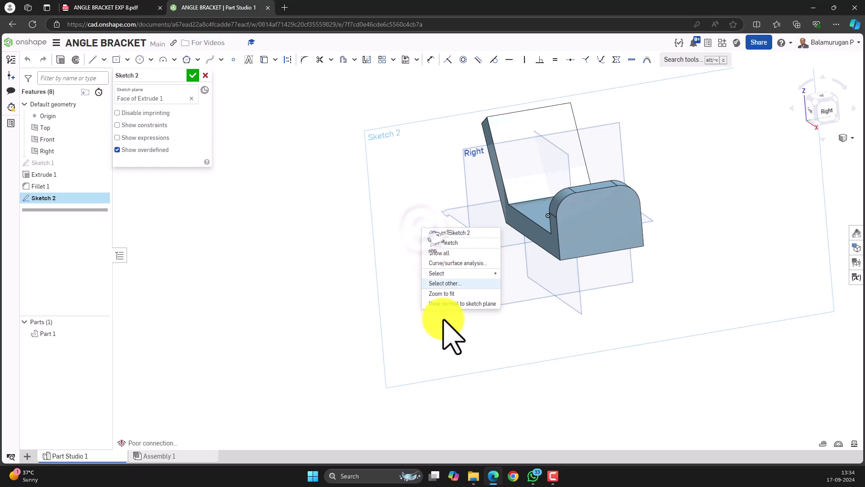
left_click(453, 301)
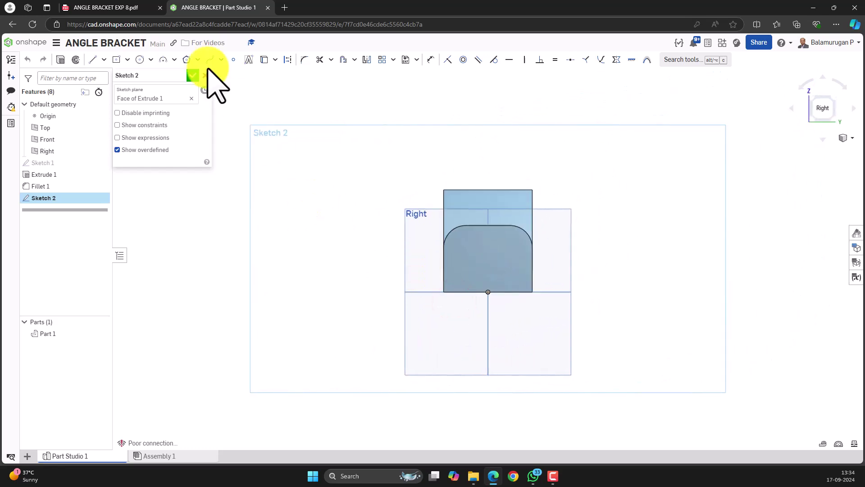
Draw a 15 mm diameter circle near the face's upper-left corner and another about 11.6 mm in diameter near its upper-right corner
left_click(140, 60)
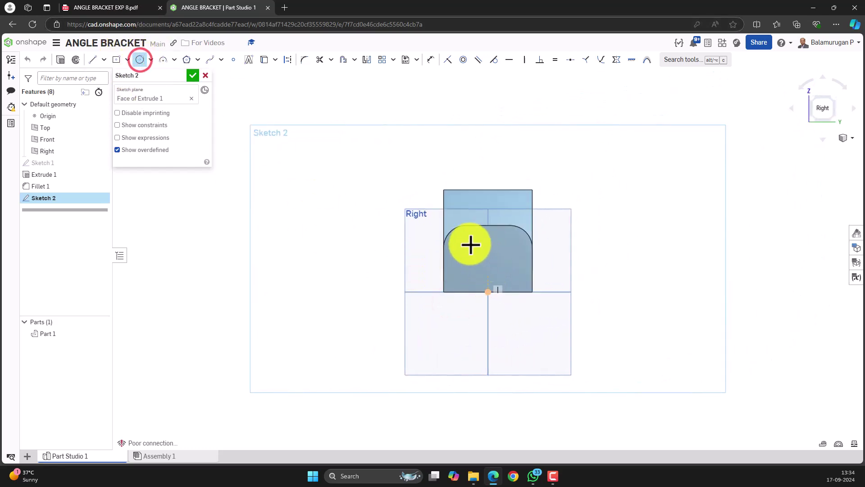
scroll(459, 245, "up", 4)
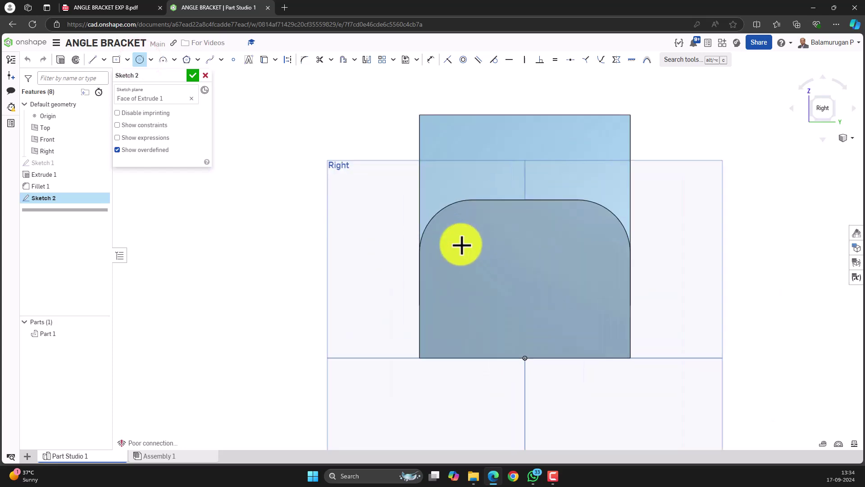
left_click(459, 241)
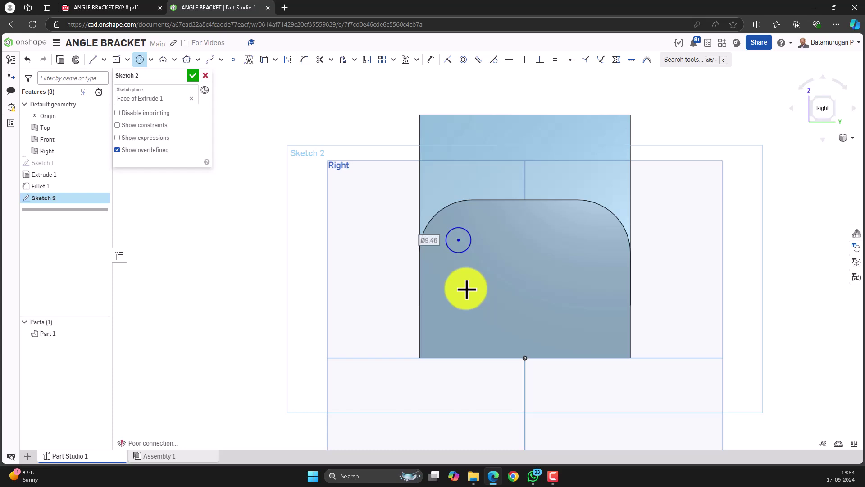
left_click(133, 7)
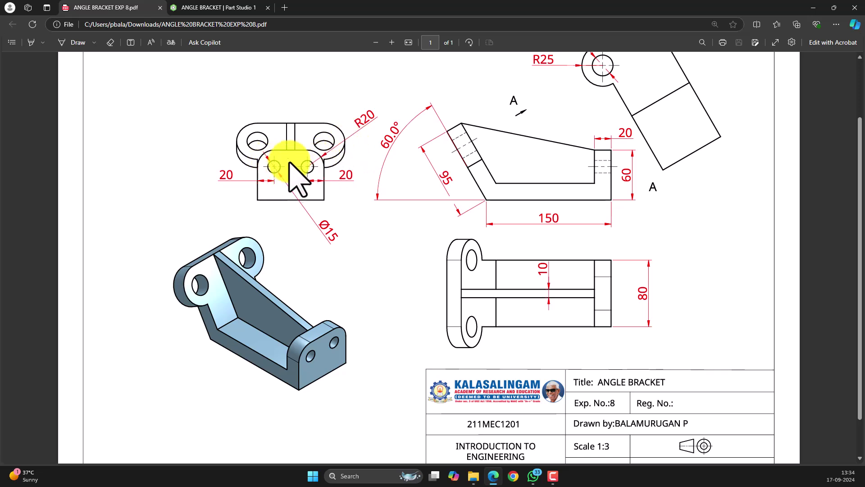
left_click(126, 8)
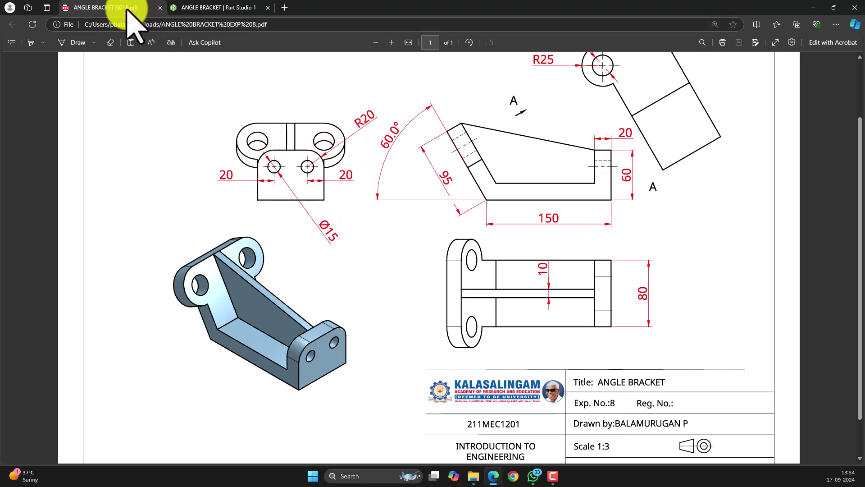
left_click(223, 8)
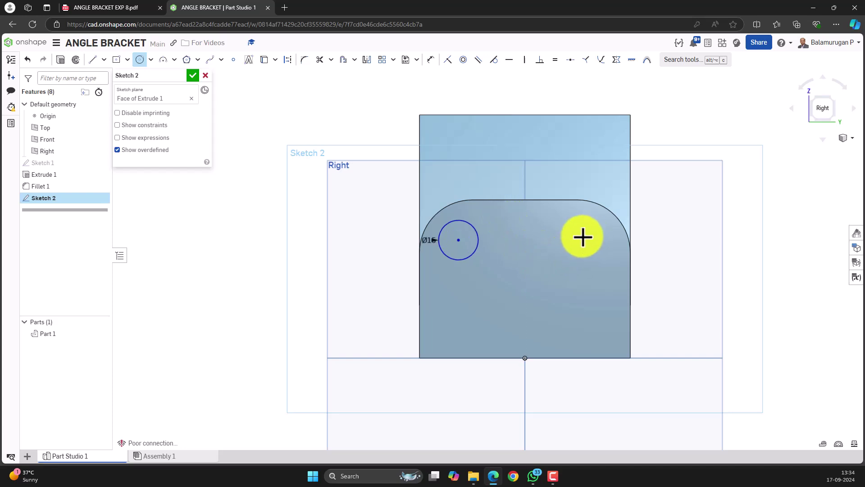
left_click(592, 249)
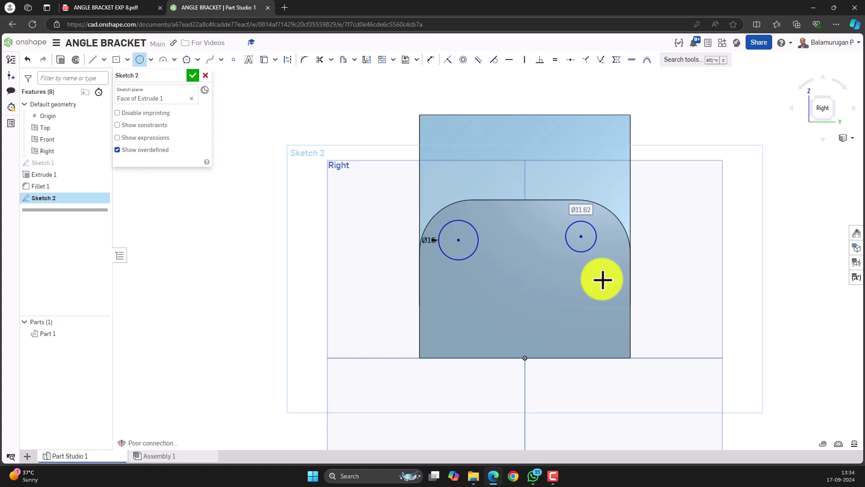
key("Escape")
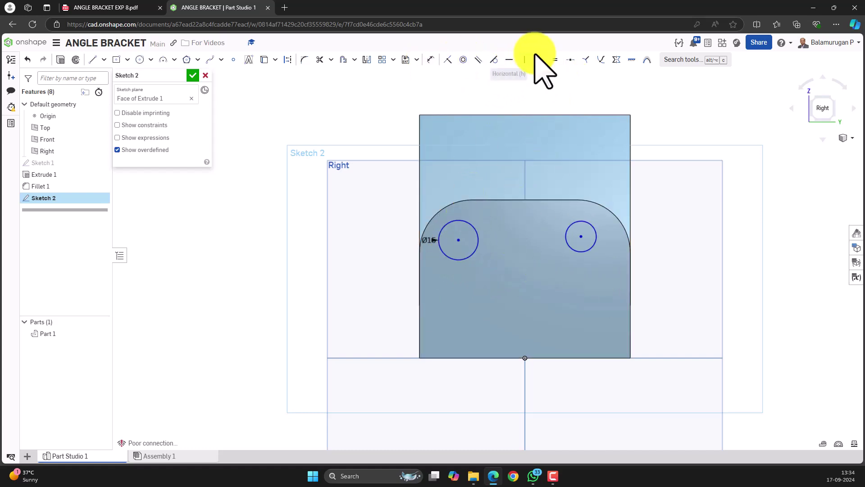
Make the two circles equal in size and draw a vertical construction line from the origin to the midpoint of the face's upper edge
left_click(556, 61)
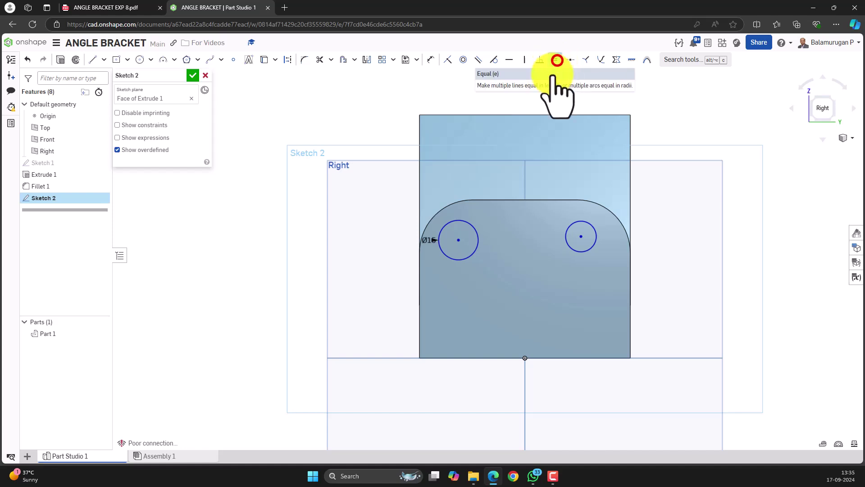
left_click(478, 236)
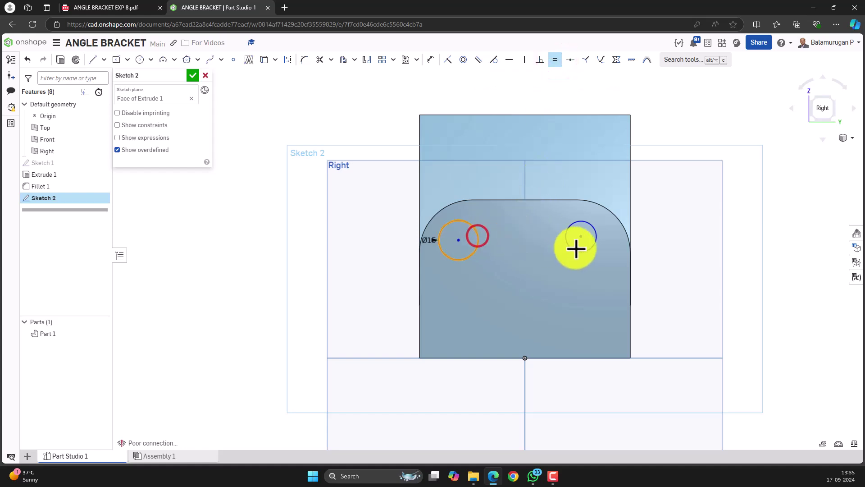
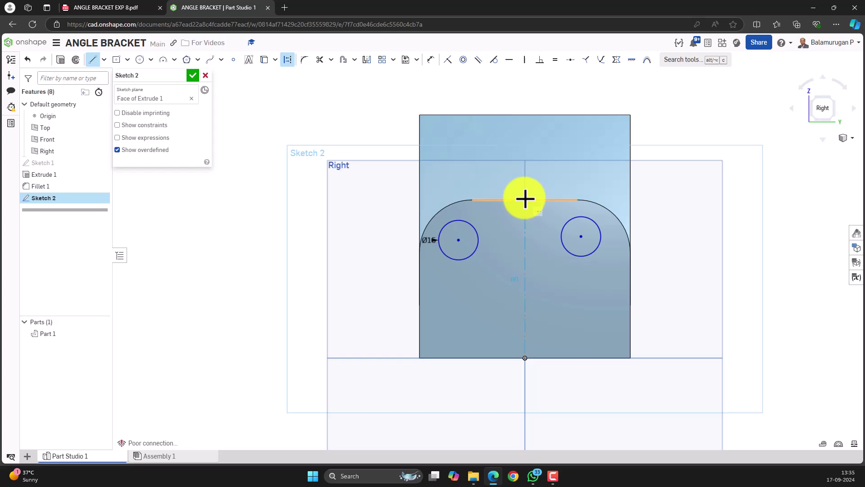
left_click(525, 199)
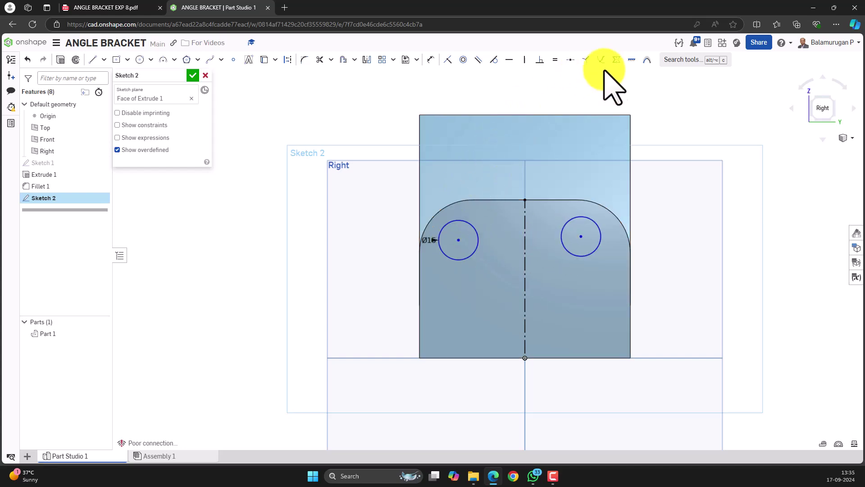
Constrain the two circles to be symmetric about the vertical construction line
left_click(617, 57)
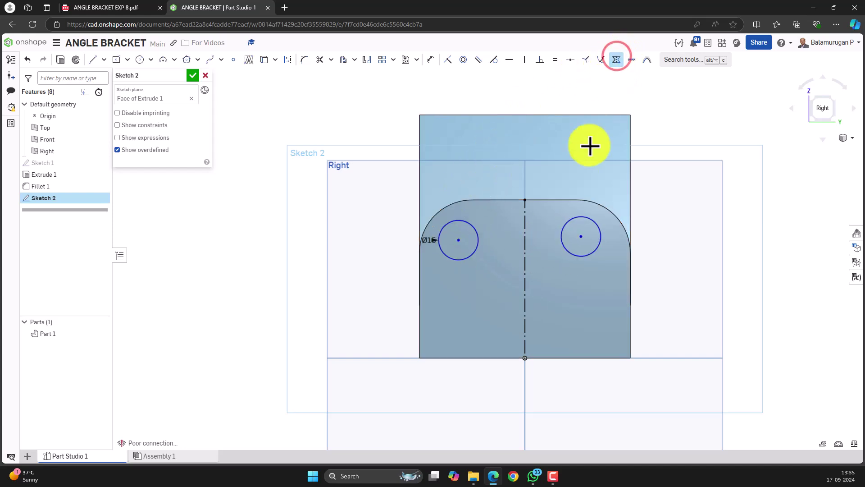
left_click(478, 240)
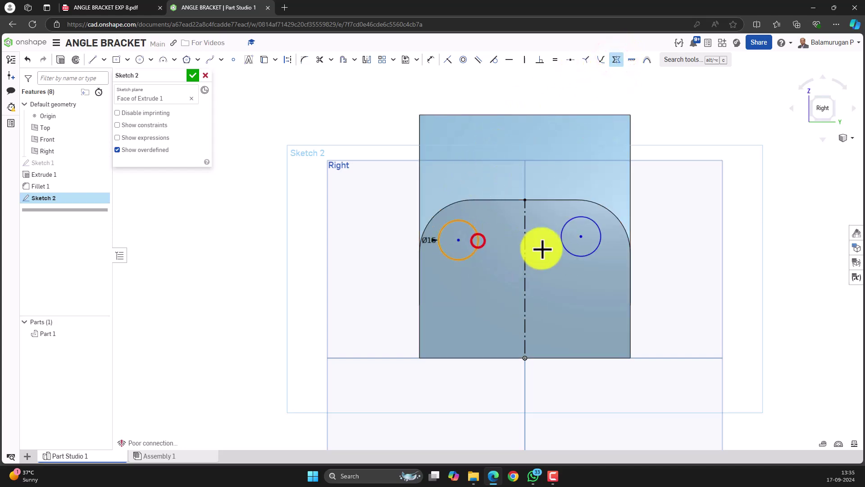
left_click(577, 256)
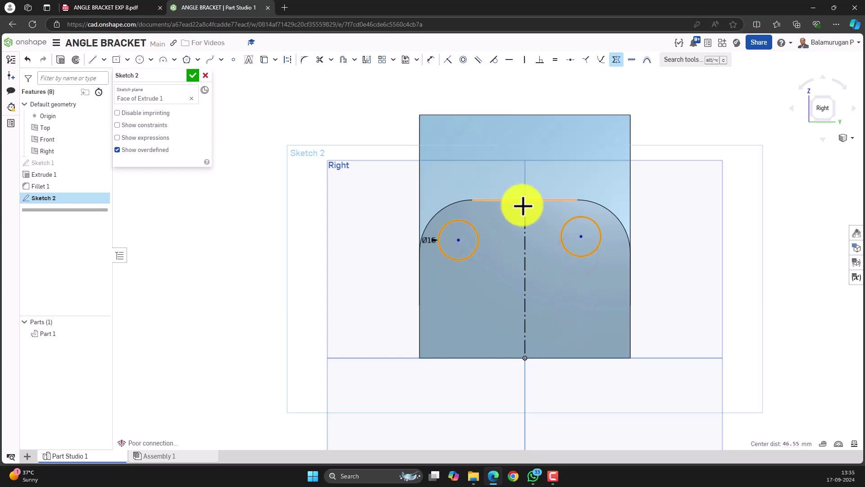
left_click(525, 241)
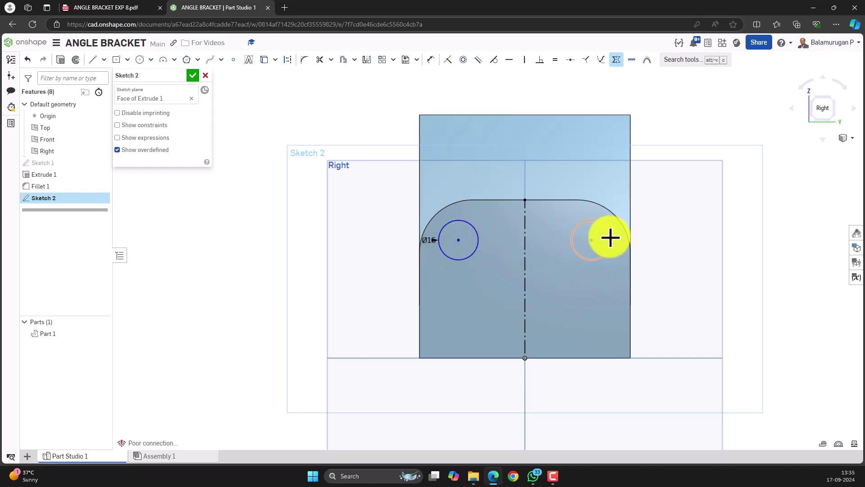
Dimension the left circle's centre 20 mm from the face's left edge and 20 mm from its upper edge
left_click(431, 60)
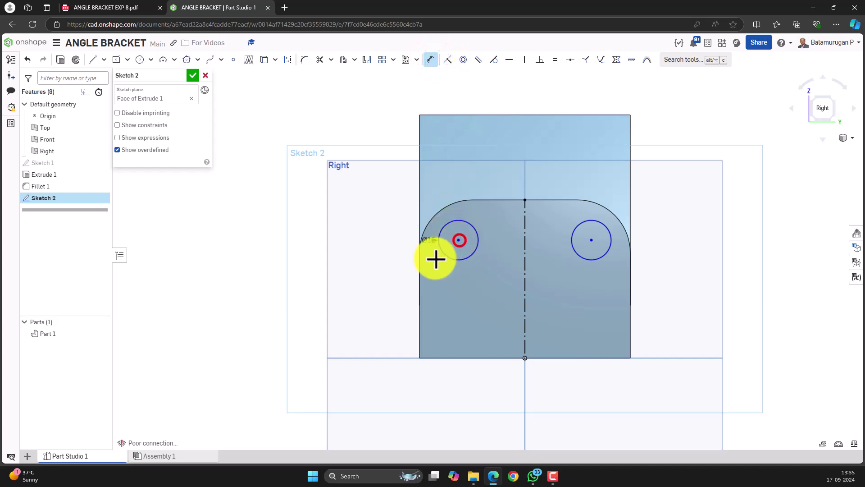
left_click(420, 269)
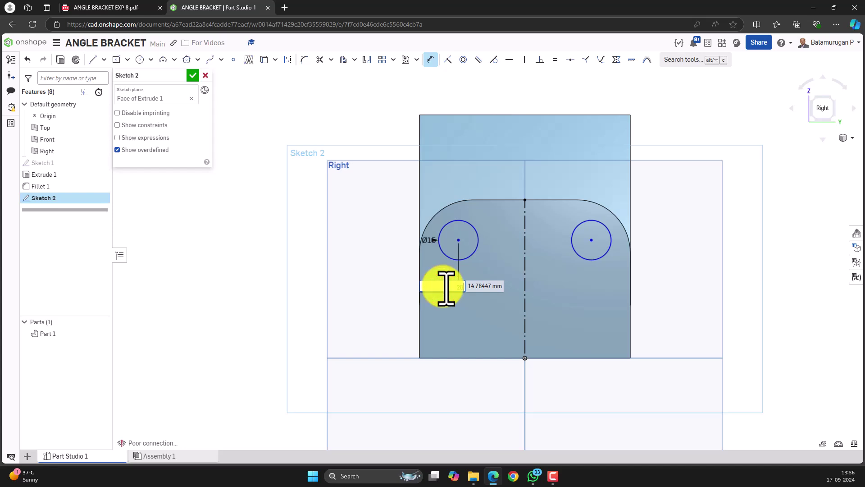
key("Return")
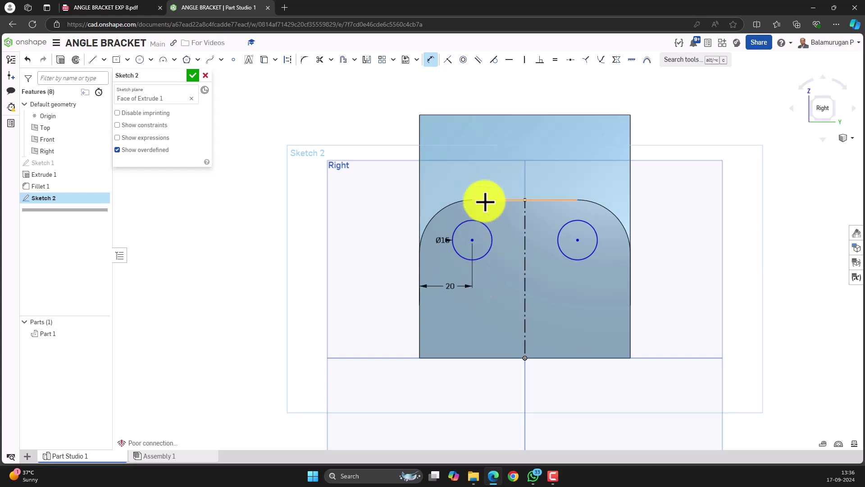
left_click(496, 200)
left_click(473, 240)
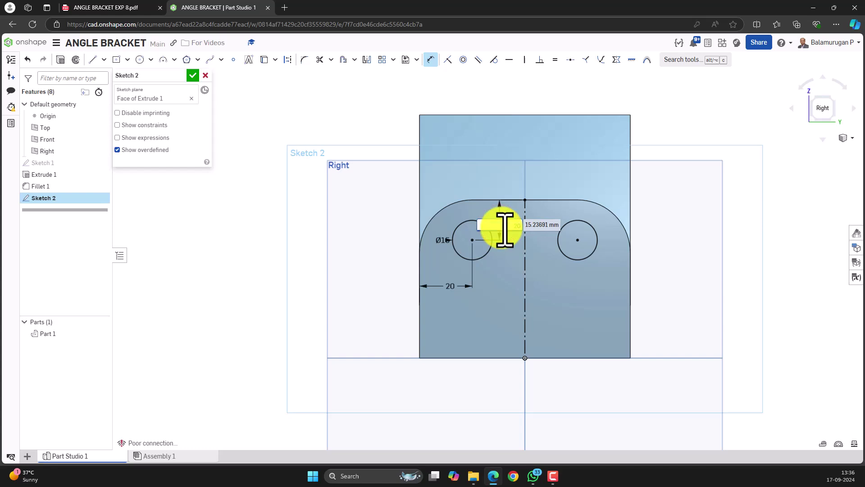
key("Return")
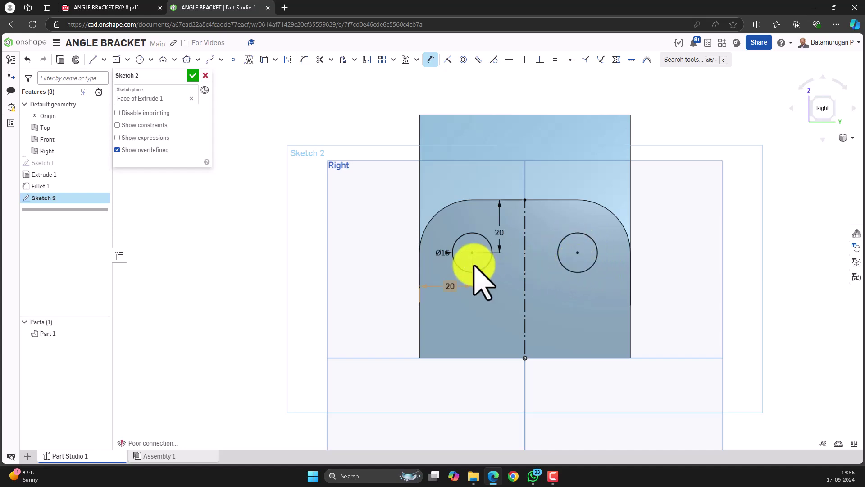
Move the diameter label to the upper left of the left circle and finish the sketch
key("Escape")
left_click(438, 253)
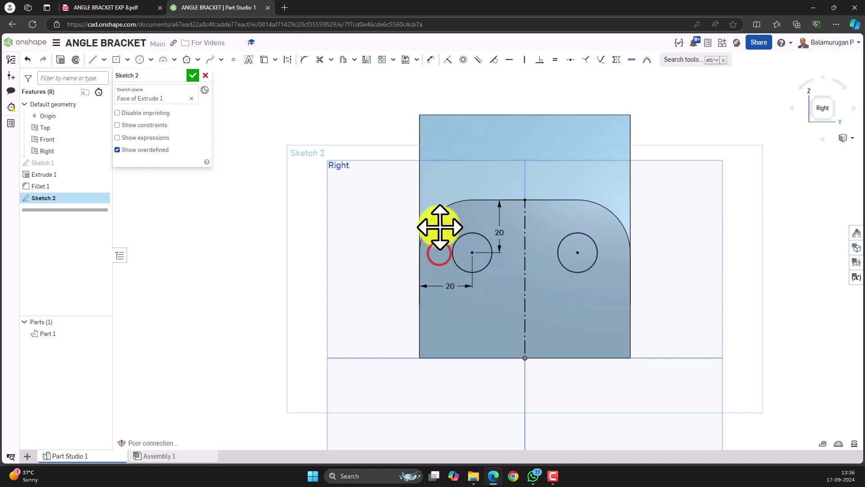
left_click(440, 227)
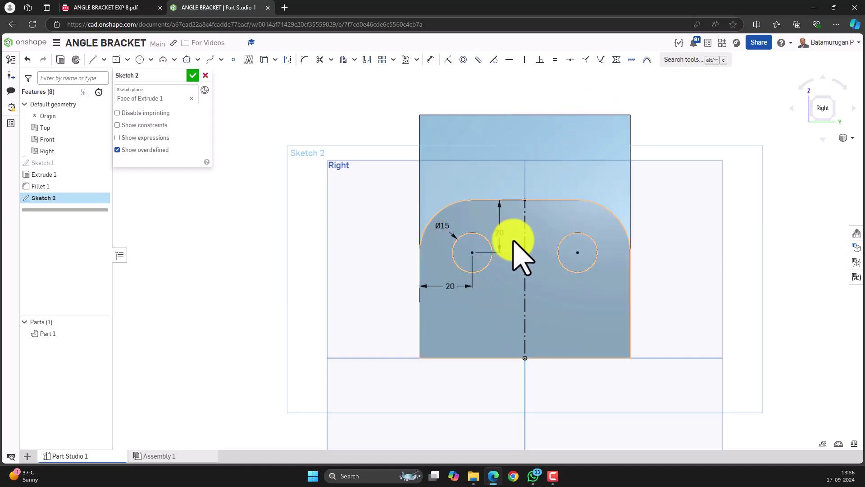
right_click_drag(392, 303, 400, 297)
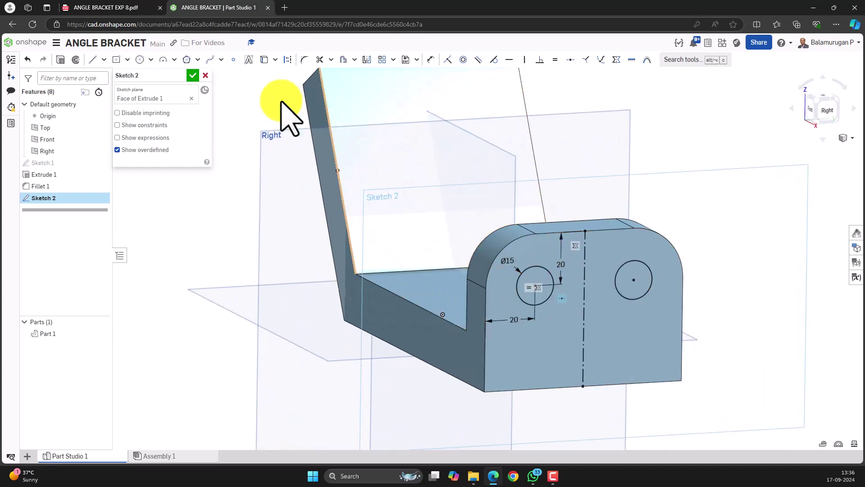
left_click(192, 74)
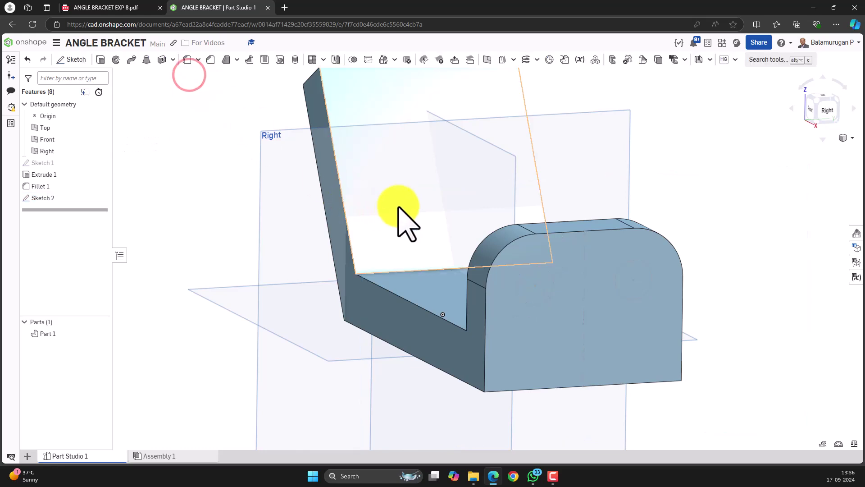
Extrude both circles as a Remove cut into the vertical arm with the Up to next end type
left_click(100, 60)
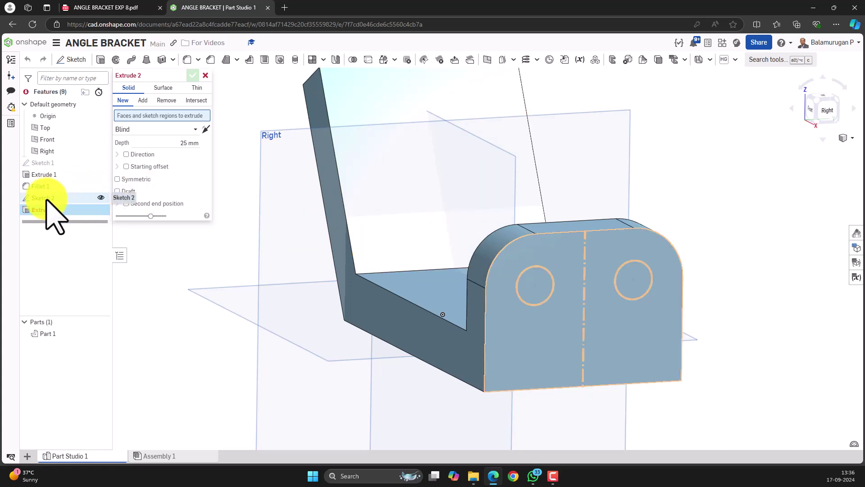
left_click(543, 278)
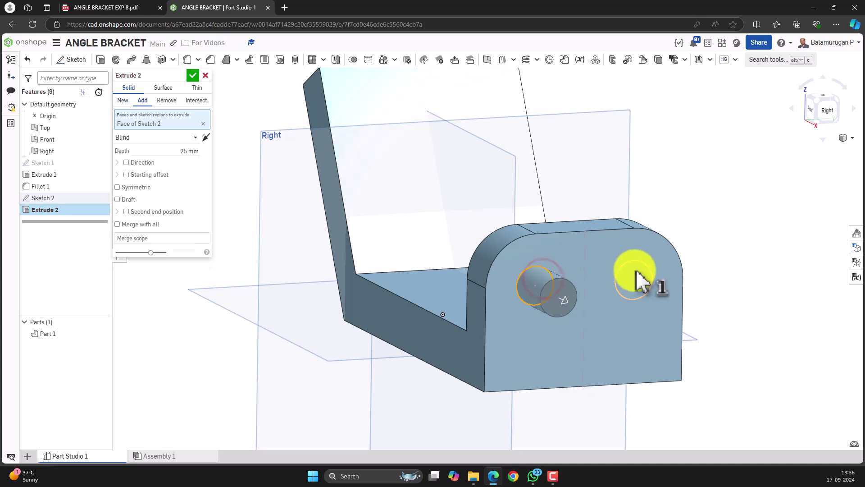
left_click(635, 269)
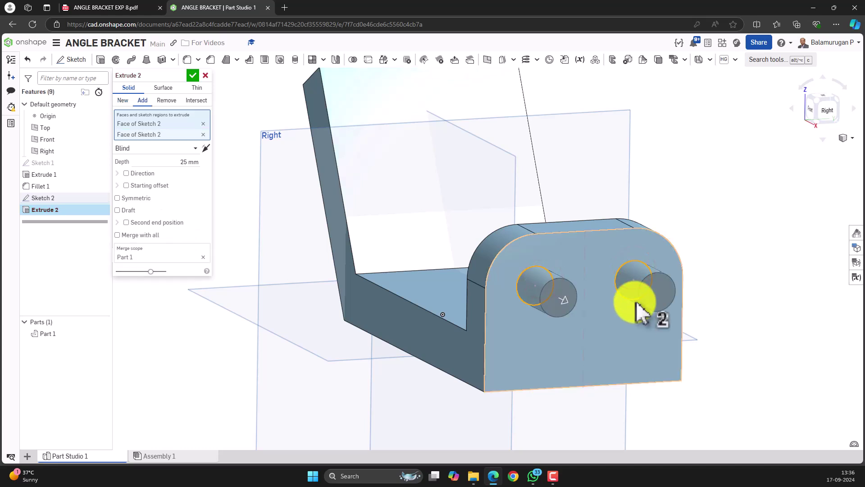
right_click_drag(560, 377, 574, 387)
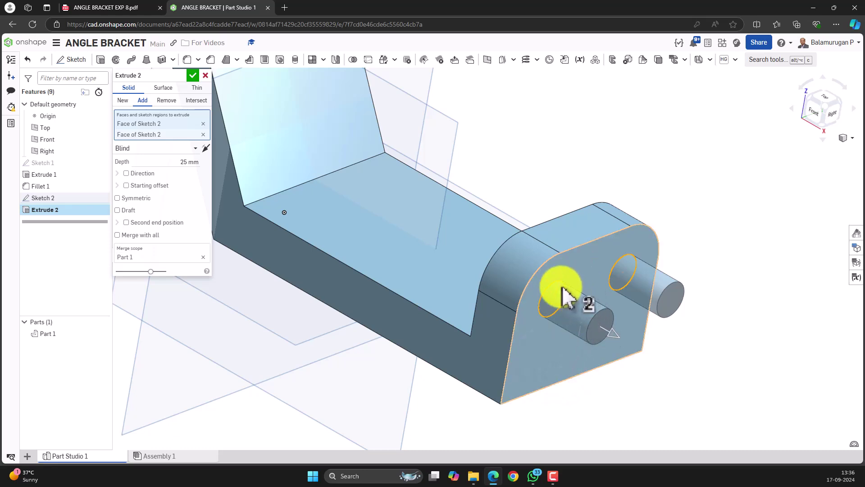
left_click(168, 100)
right_click_drag(344, 194, 381, 193)
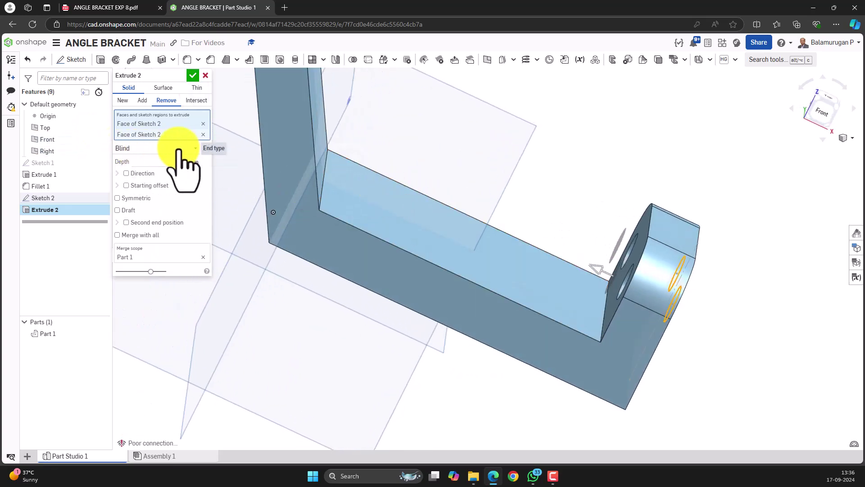
left_click(191, 146)
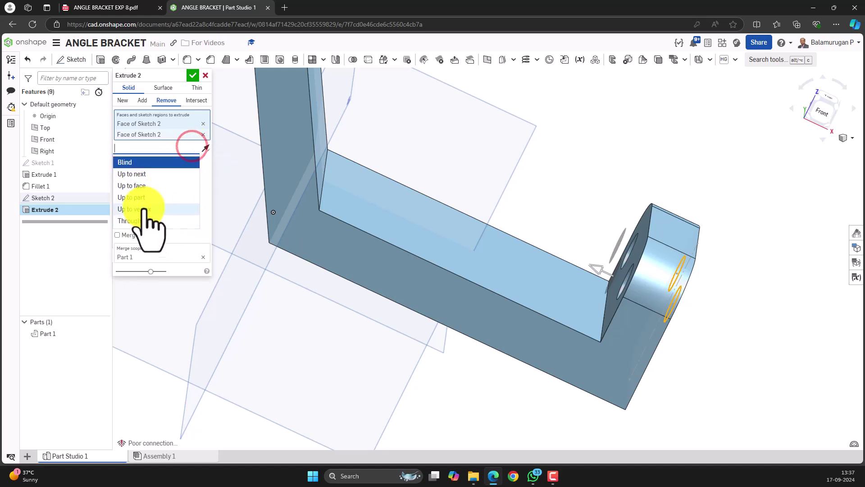
left_click(141, 171)
right_click_drag(255, 176, 631, 293)
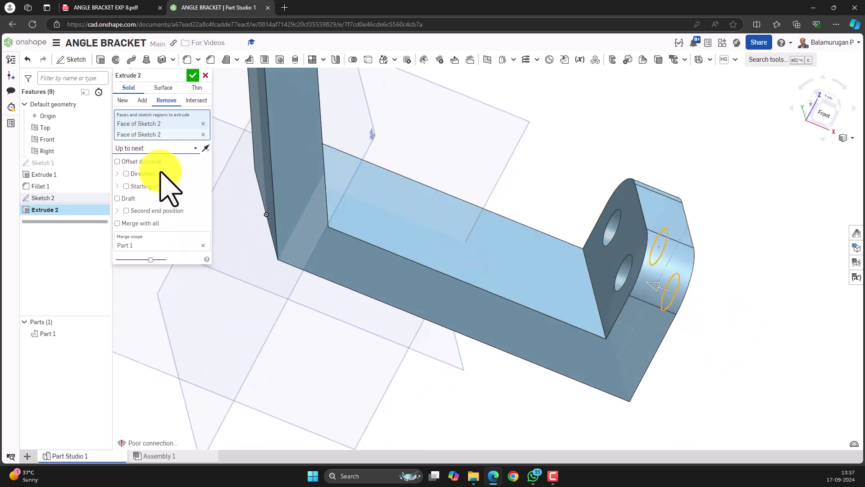
Try the Through all end type for the hole cut
left_click(183, 148)
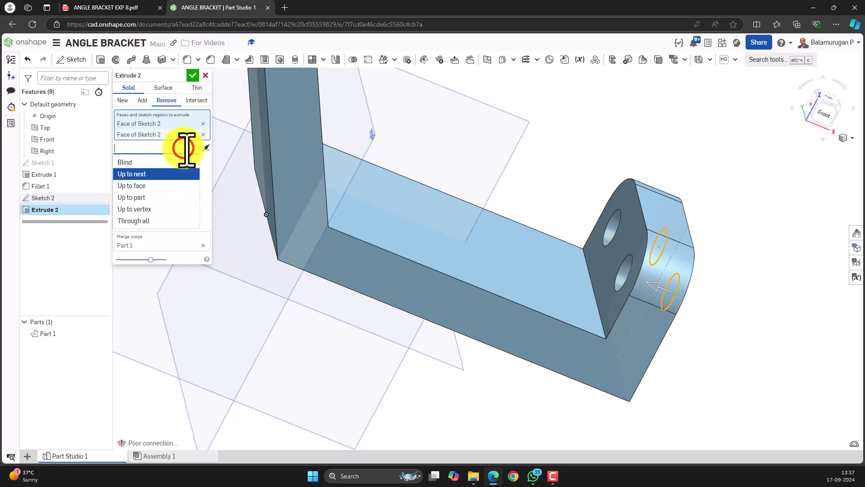
left_click(145, 220)
right_click_drag(508, 131, 455, 116)
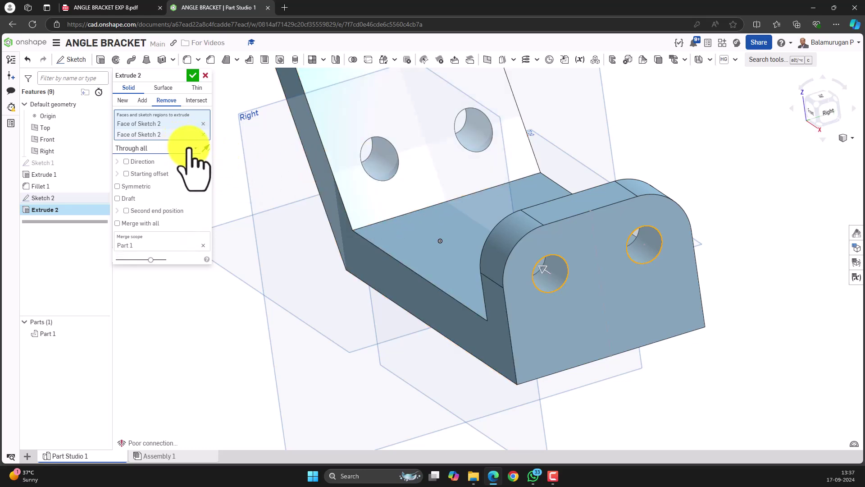
Set the hole cut's end type to Up to next, inspect both holes in the vertical arm, and accept the extrude
left_click(188, 147)
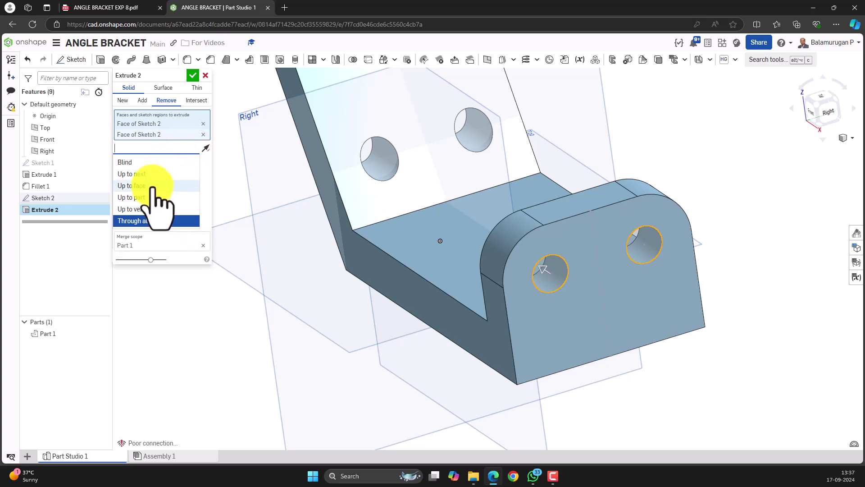
left_click(147, 175)
right_click_drag(362, 306, 440, 303)
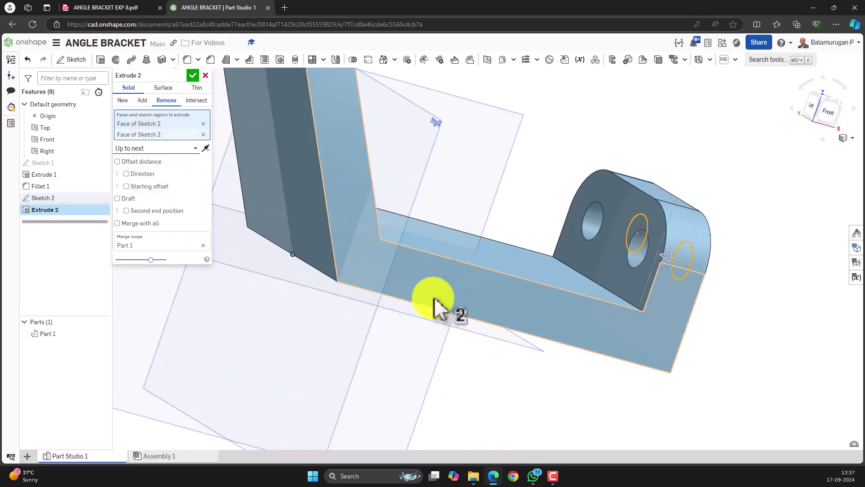
right_click_drag(649, 254, 748, 307)
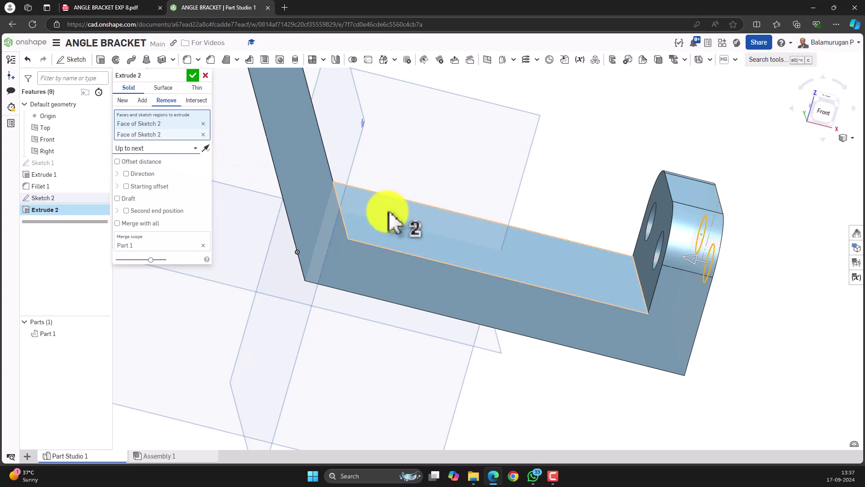
key("shift+7")
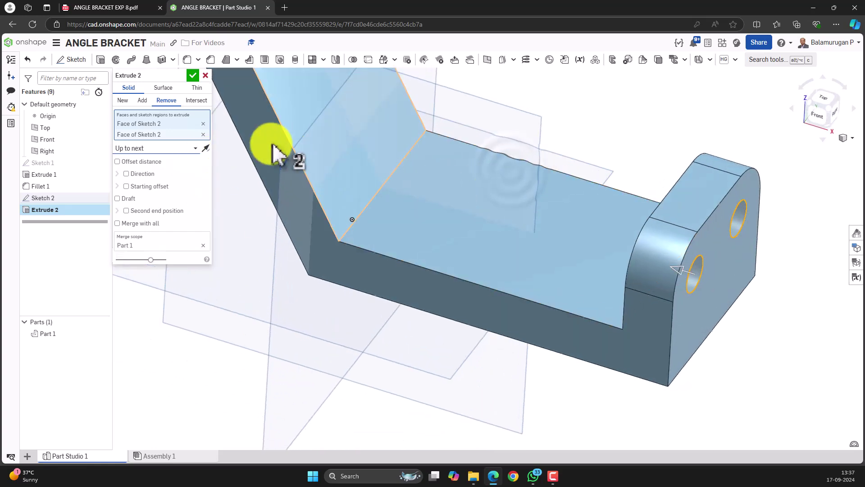
right_click_drag(547, 151, 585, 136)
scroll(586, 135, "down", 5)
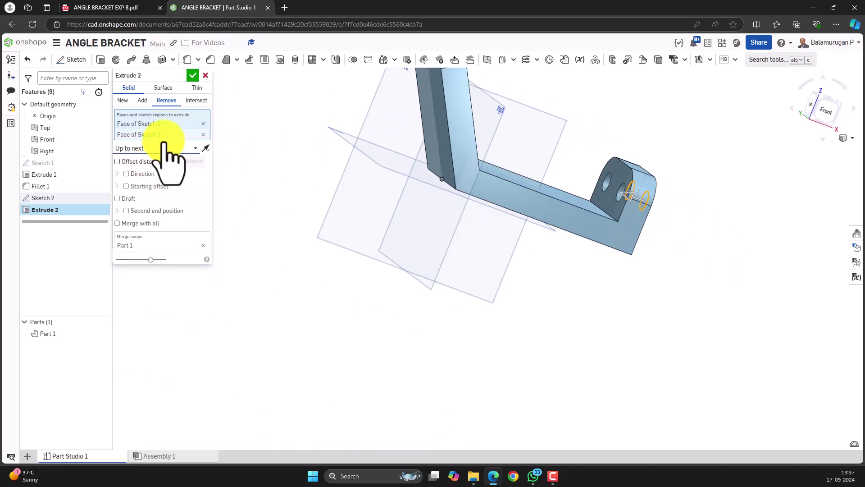
left_click(192, 75)
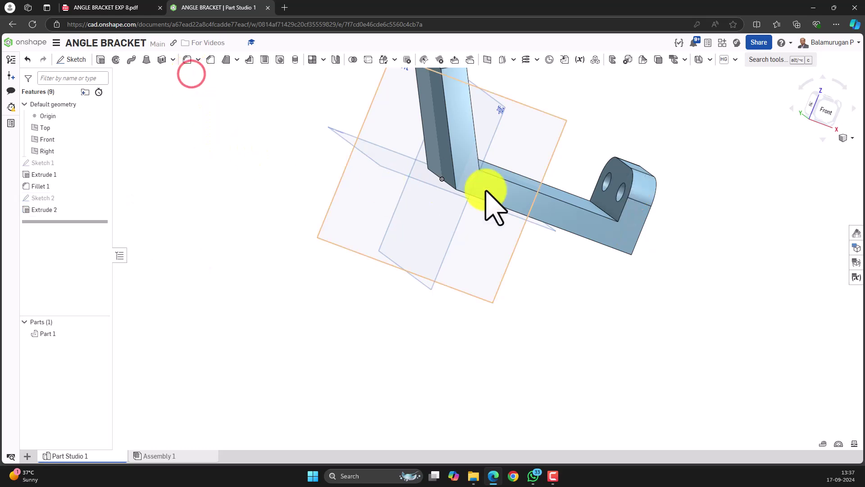
Compare the drilled bracket with the PDF drawing, check the inclined arm's rounded lugs and holes, and return to the Part Studio
right_click_drag(692, 276, 631, 261)
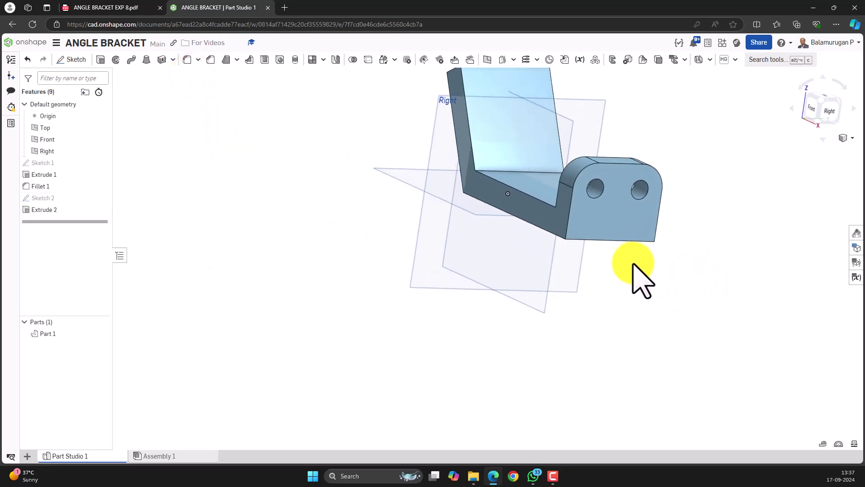
left_click(121, 6)
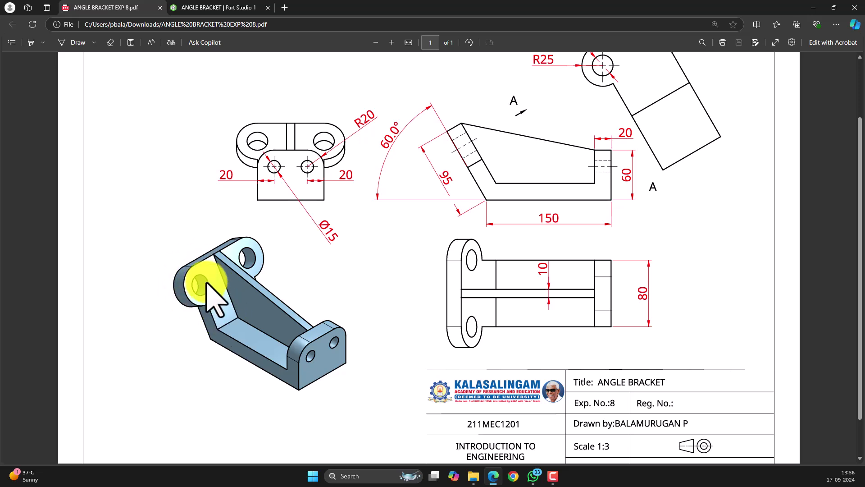
left_click(202, 8)
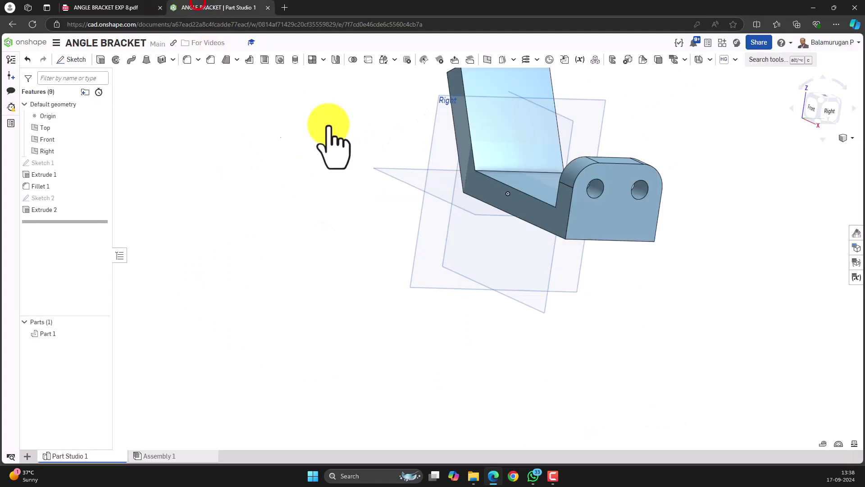
Start a new sketch on the inclined arm's inner face and view it normal to the sketch plane
left_click(491, 103)
scroll(583, 94, "down", 3)
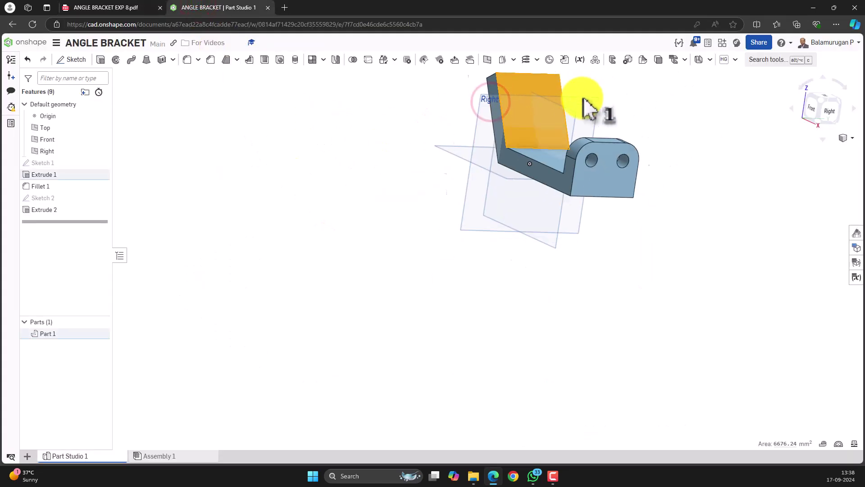
left_click(77, 60)
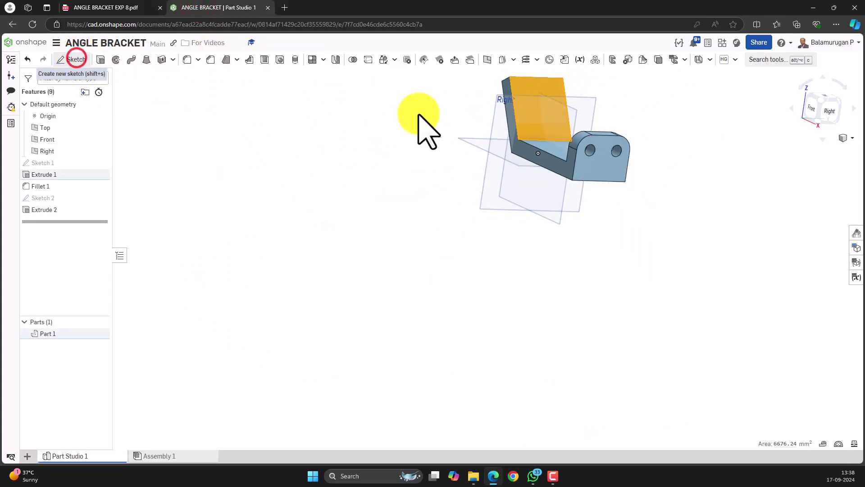
right_click(423, 117)
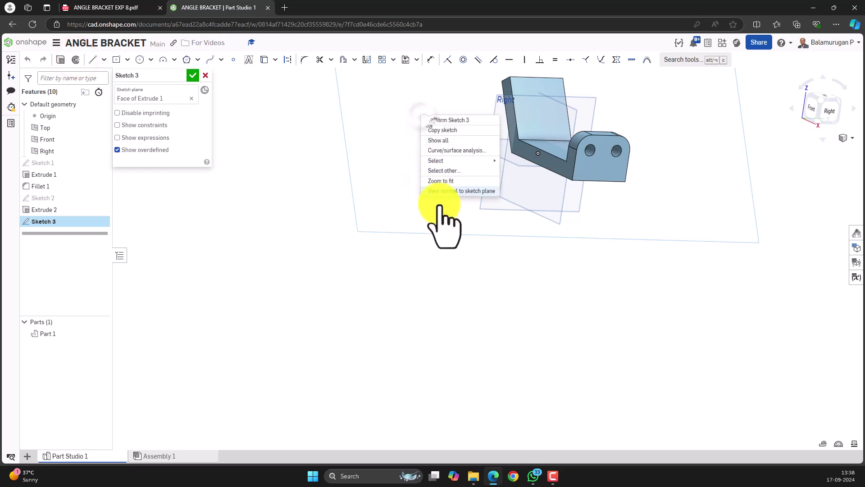
left_click(456, 187)
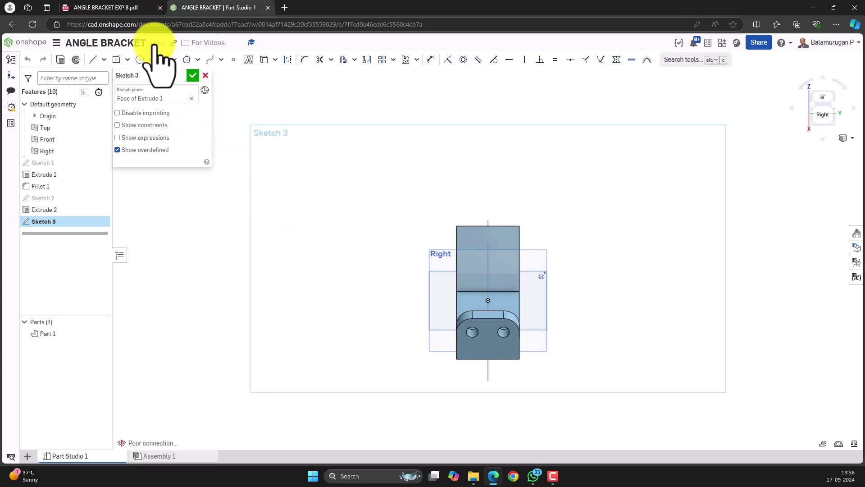
Check the lug radius and hole diameter in the PDF drawing's view of the inclined arm, and return to the Part Studio
left_click(112, 7)
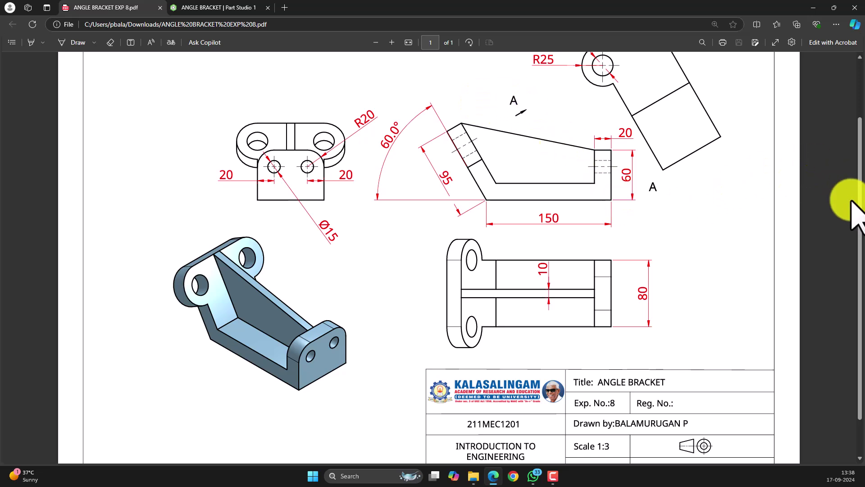
left_click_drag(860, 211, 857, 163)
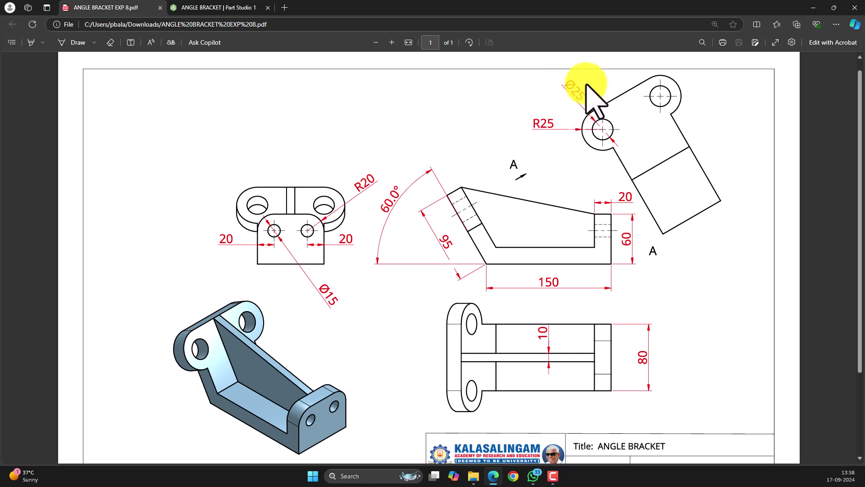
left_click(199, 6)
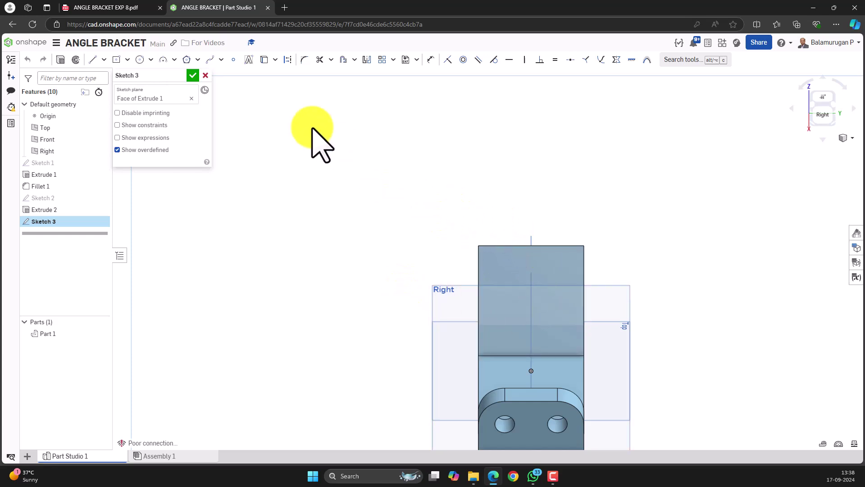
Project the inclined face's two side edges into the sketch and recheck the lug outline in the PDF drawing
left_click(263, 59)
left_click(479, 281)
left_click(584, 273)
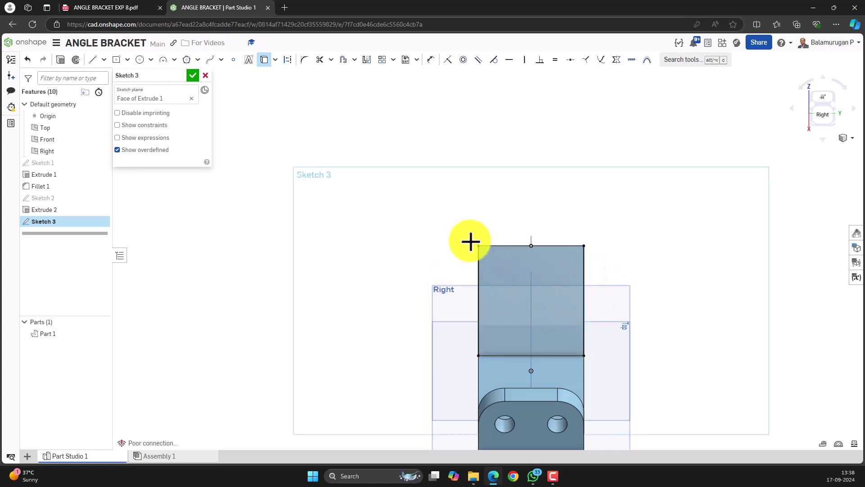
left_click(120, 8)
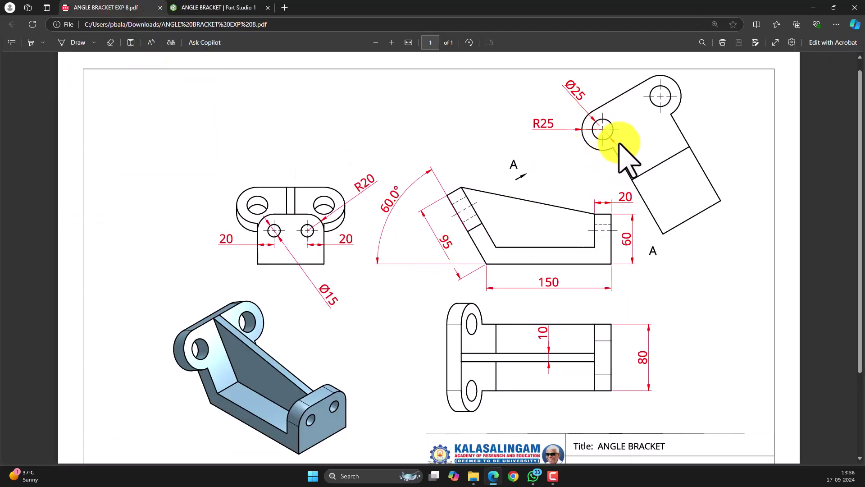
left_click(209, 8)
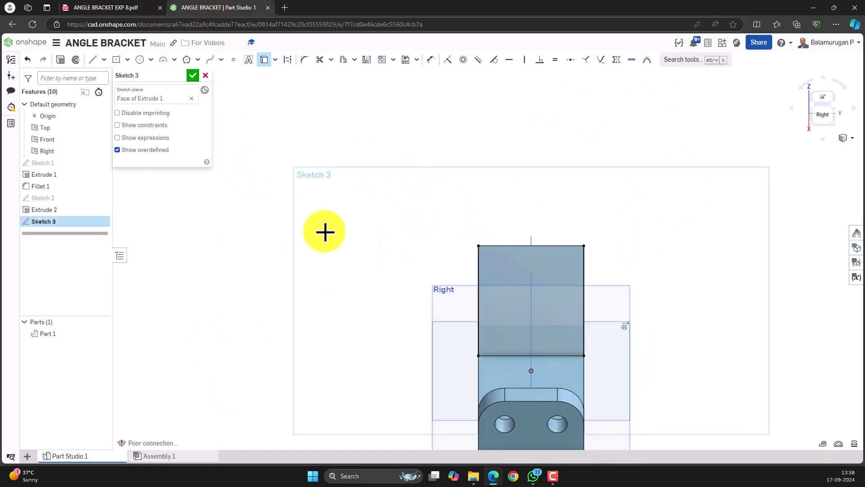
Project the inclined face's upper edge into the sketch as the reference for a tangent arc
left_click(176, 56)
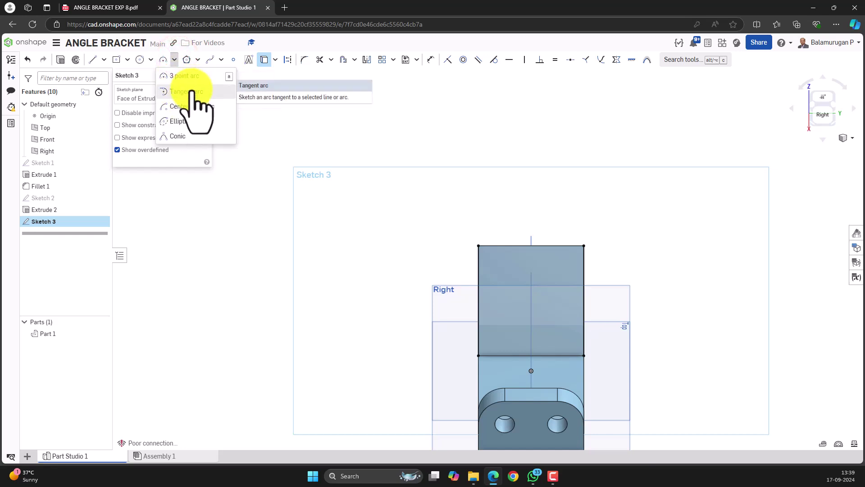
left_click(191, 89)
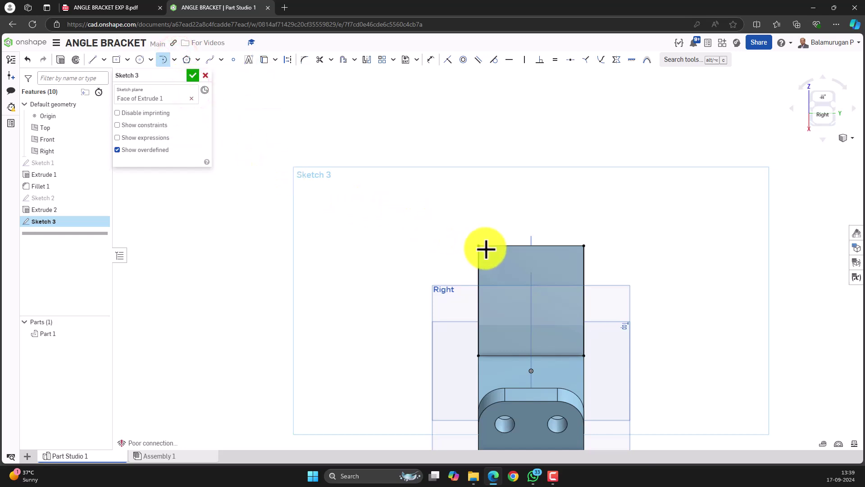
scroll(584, 305, "up", 4)
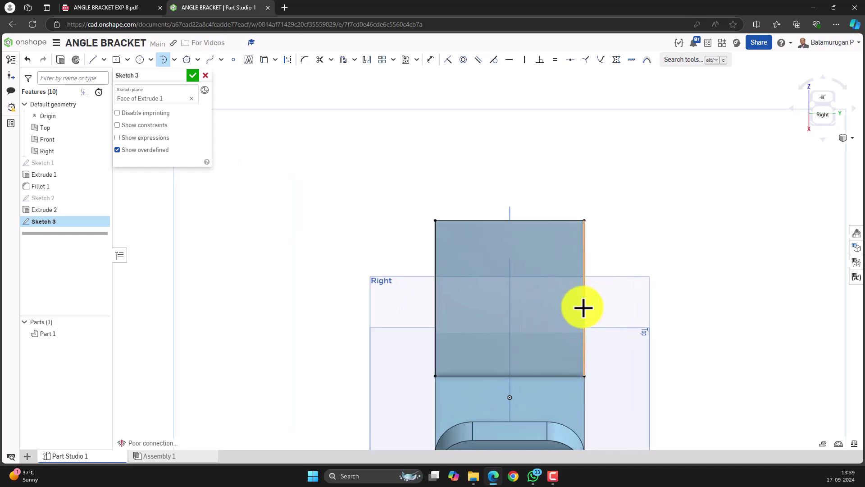
left_click(264, 60)
left_click(453, 204)
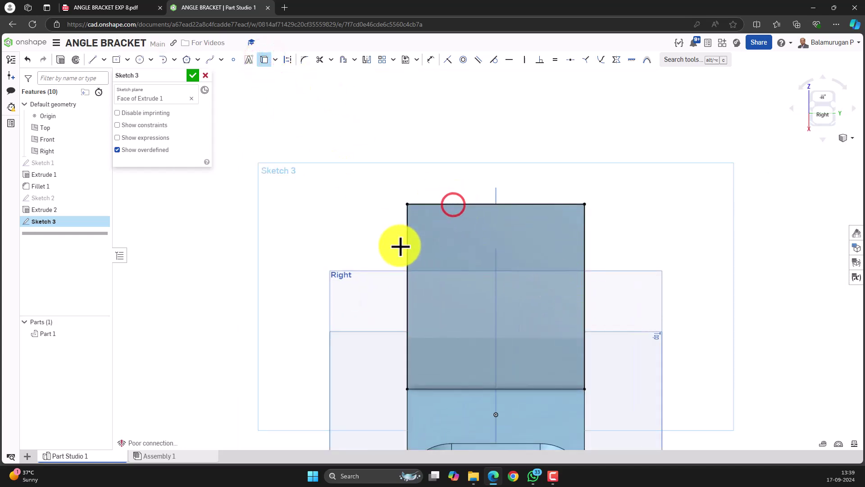
scroll(475, 192, "down", 5)
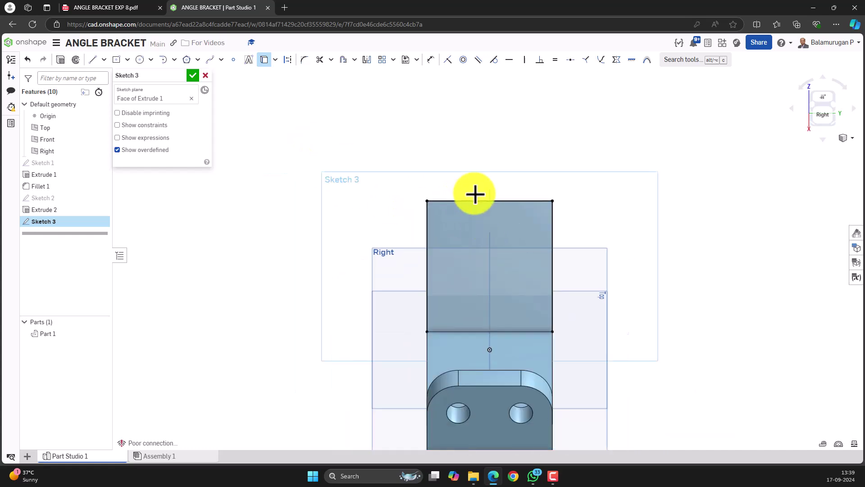
Sketch a 25 mm radius tangent arc from the upper edge's left end to the left side edge, and place its dimension outside the profile
left_click(162, 58)
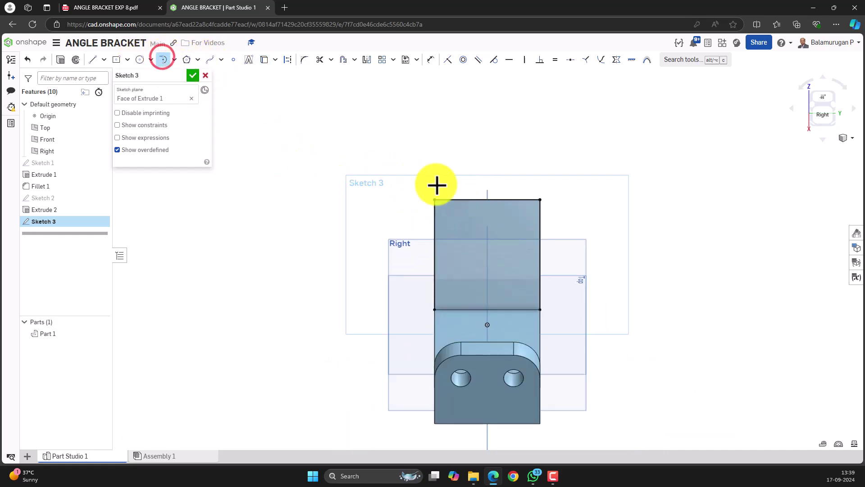
left_click(457, 200)
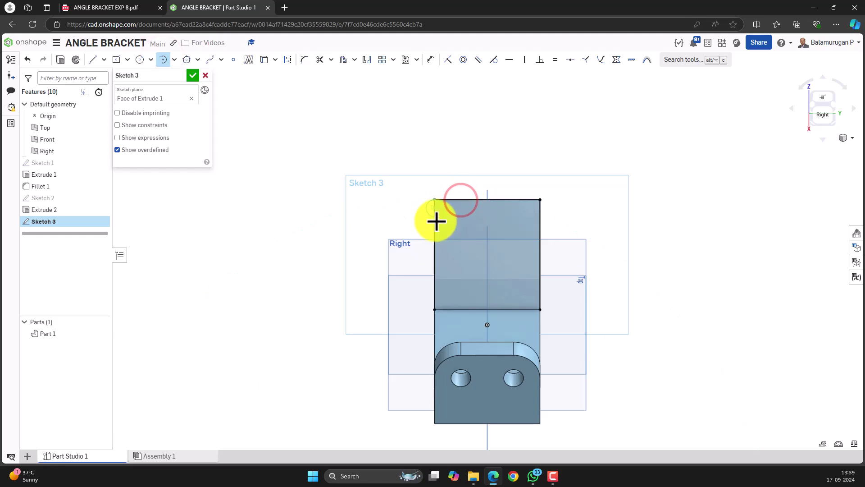
left_click(435, 250)
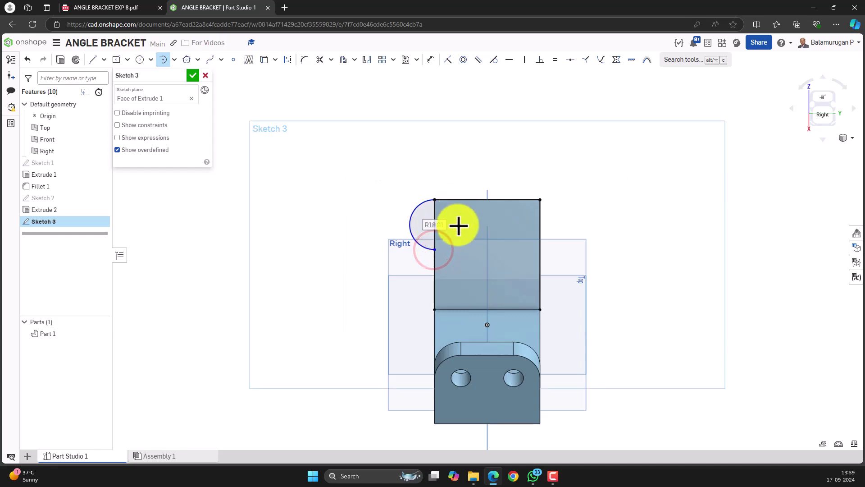
left_click(111, 9)
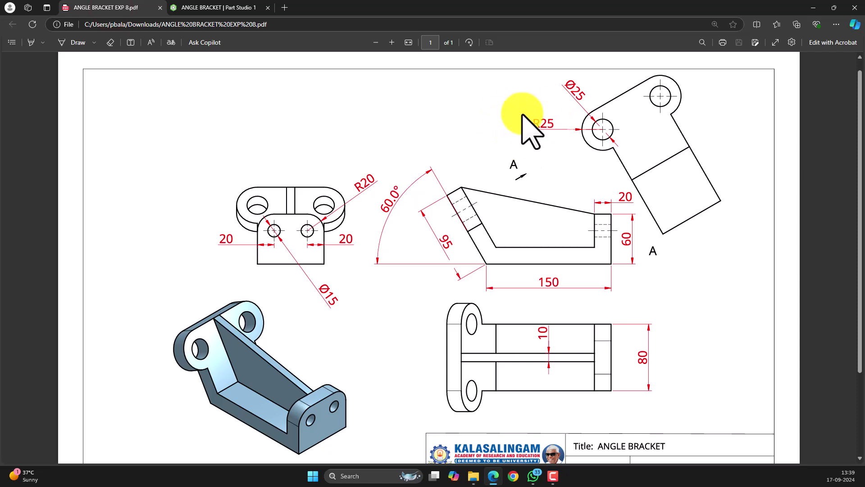
left_click(221, 8)
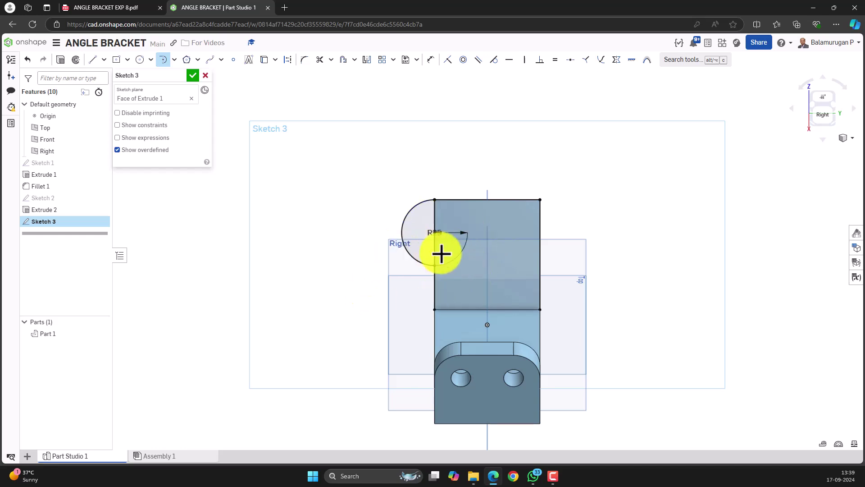
key("Escape")
left_click_drag(434, 232, 362, 240)
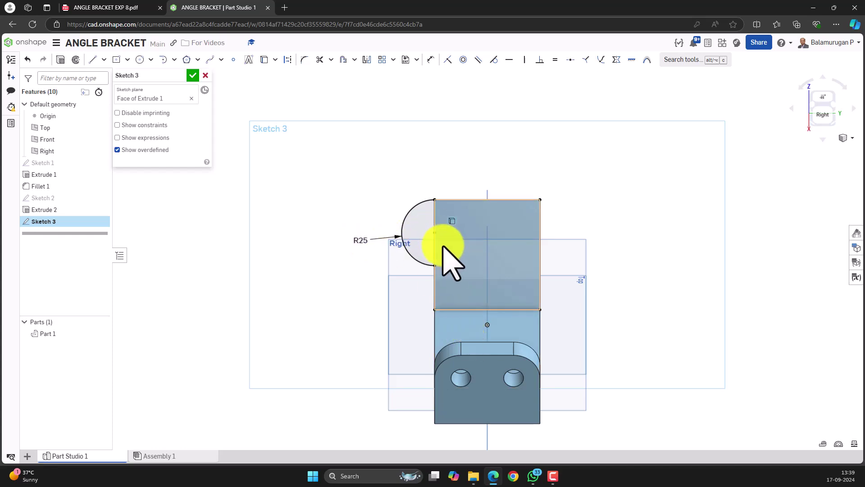
Sketch a 25 mm diameter circle centred on the lug arc's centre point
left_click(140, 60)
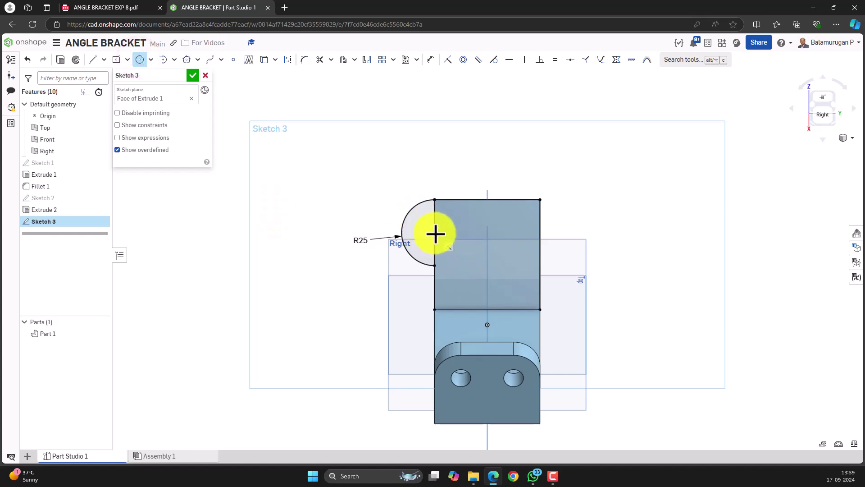
left_click(446, 243)
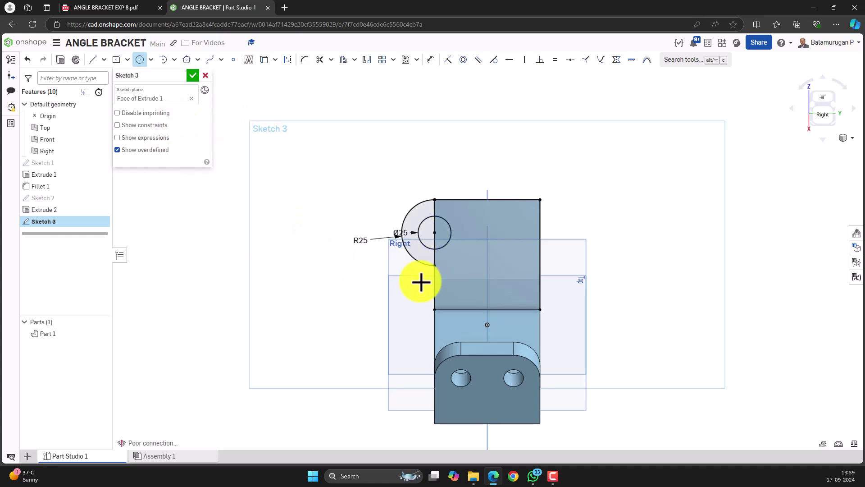
mouse_move(520, 261)
right_mouse_down()
mouse_move(527, 252)
mouse_move(521, 260)
mouse_move(473, 245)
right_mouse_up()
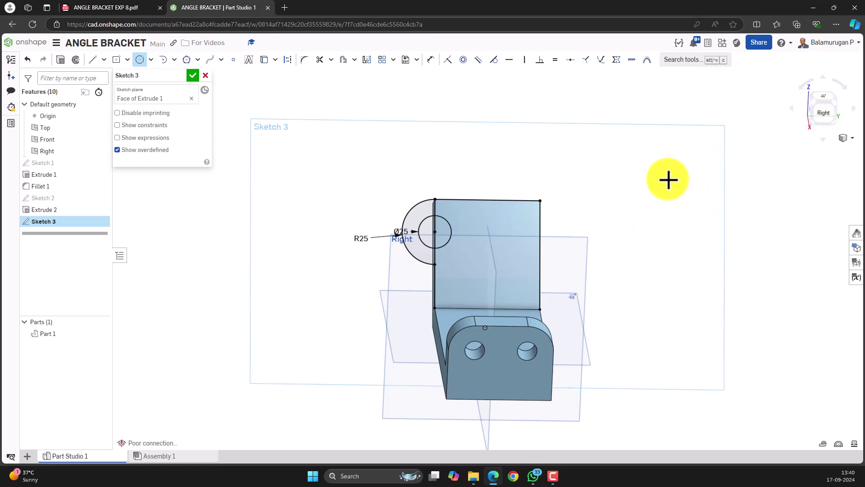
Mirror the lug arc and circle about the arm's vertical centreline, and accept the sketch
left_click(368, 59)
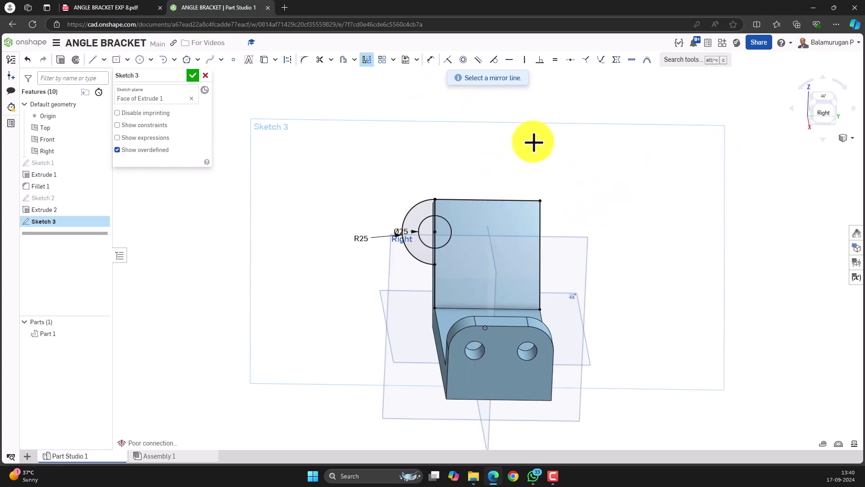
right_click(647, 154)
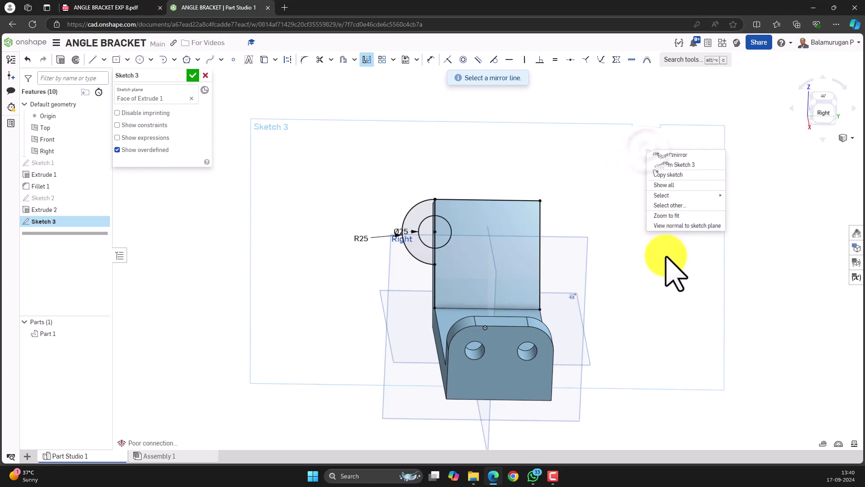
left_click(676, 226)
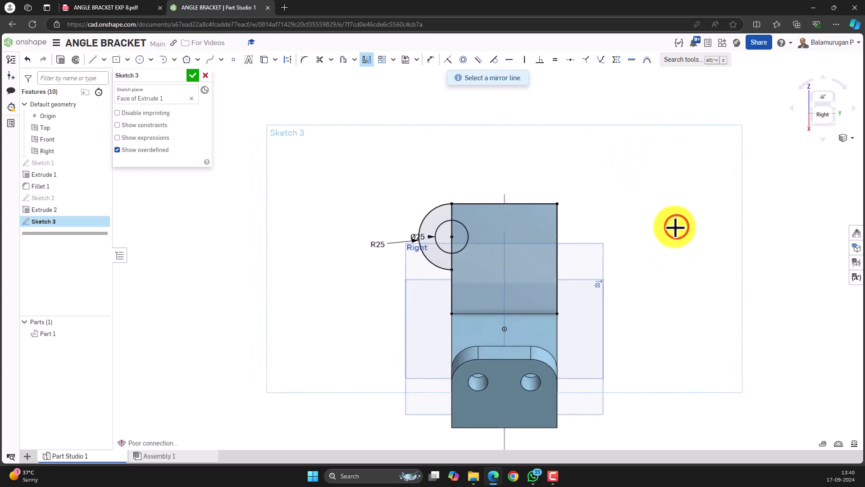
left_click(506, 261)
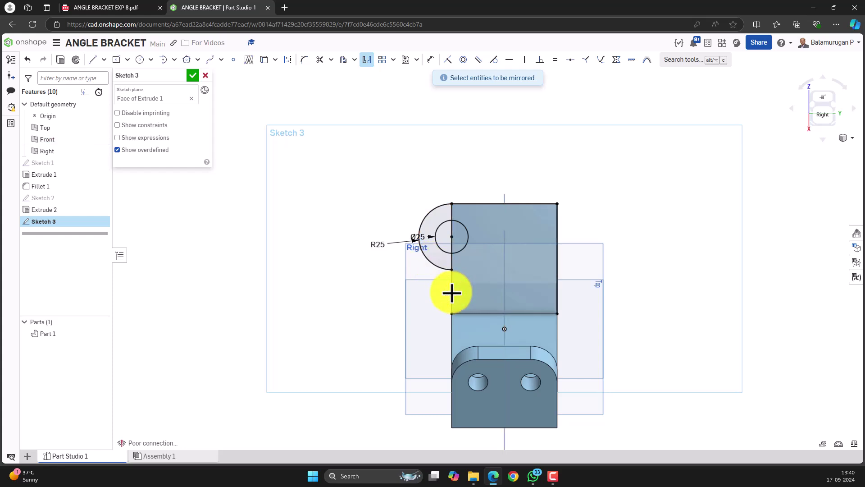
left_click(431, 263)
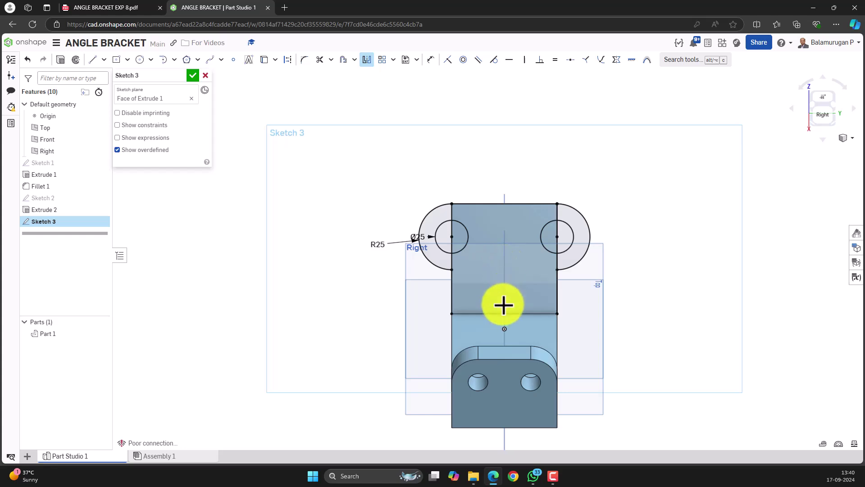
left_click(193, 75)
mouse_move(310, 248)
right_mouse_down()
mouse_move(342, 247)
mouse_move(320, 256)
right_mouse_up()
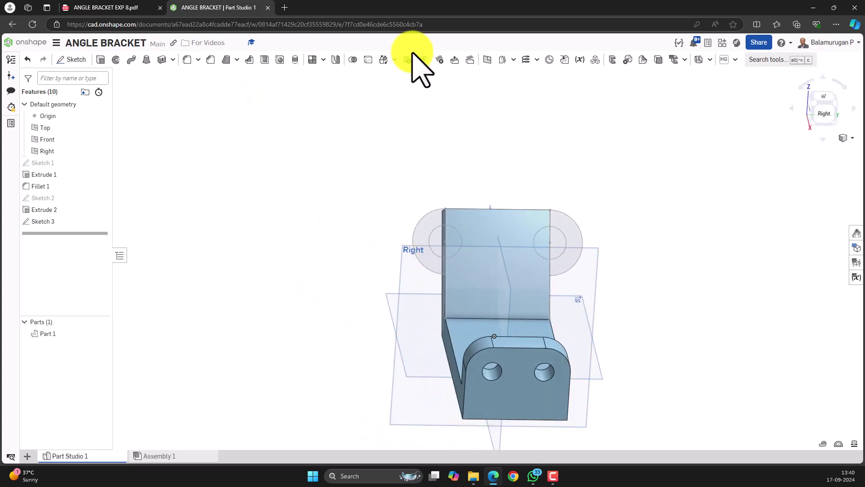
Extrude the ring-shaped region of the first lug 20 mm in the reversed direction, into the inclined arm's thickness
left_click(121, 12)
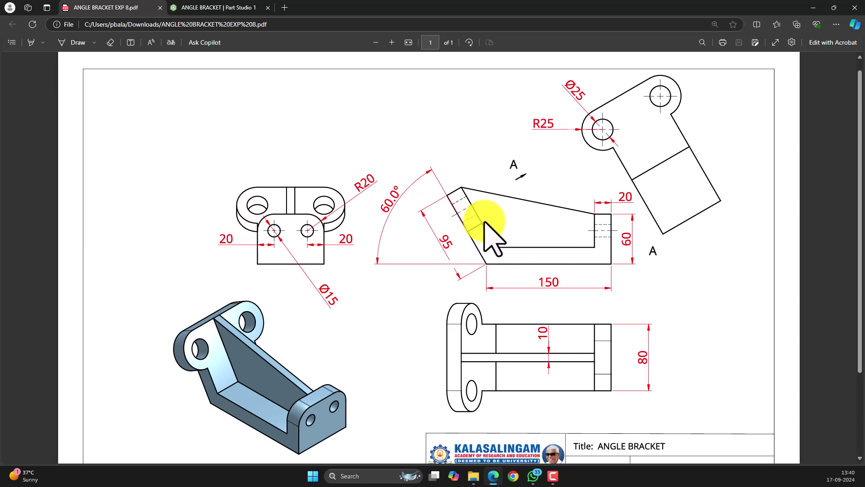
left_click(212, 8)
left_click(101, 59)
left_click(431, 261)
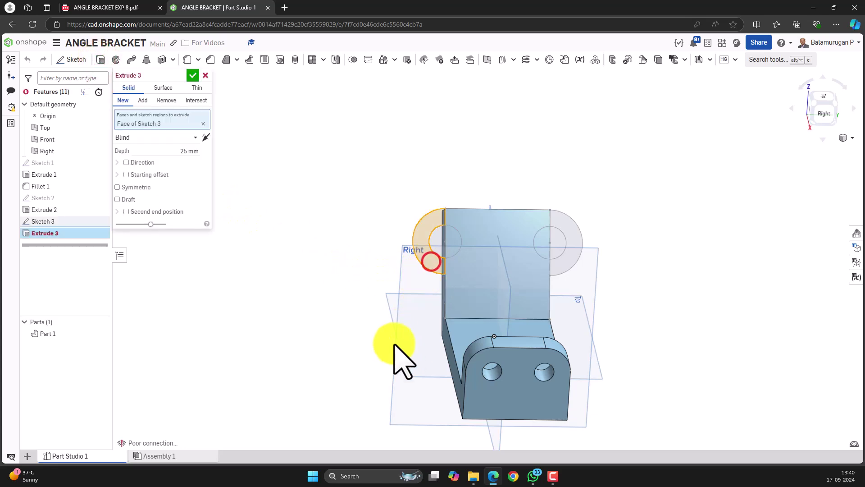
right_click_drag(344, 354, 380, 347)
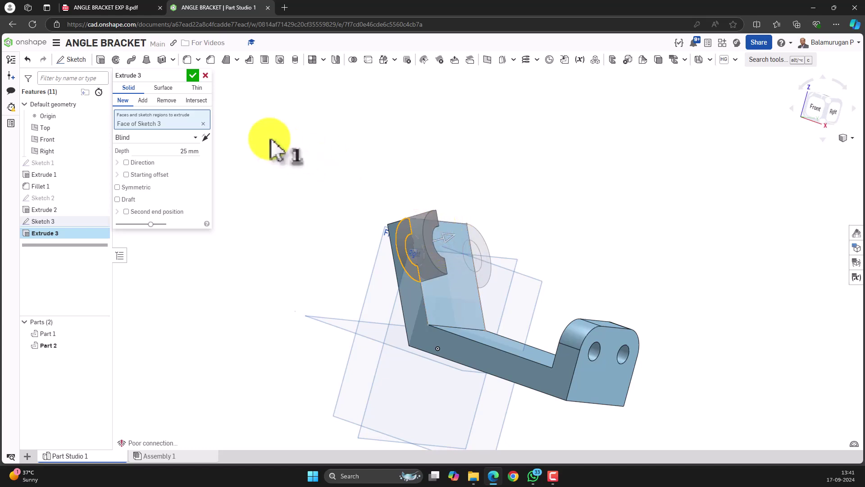
left_click(208, 136)
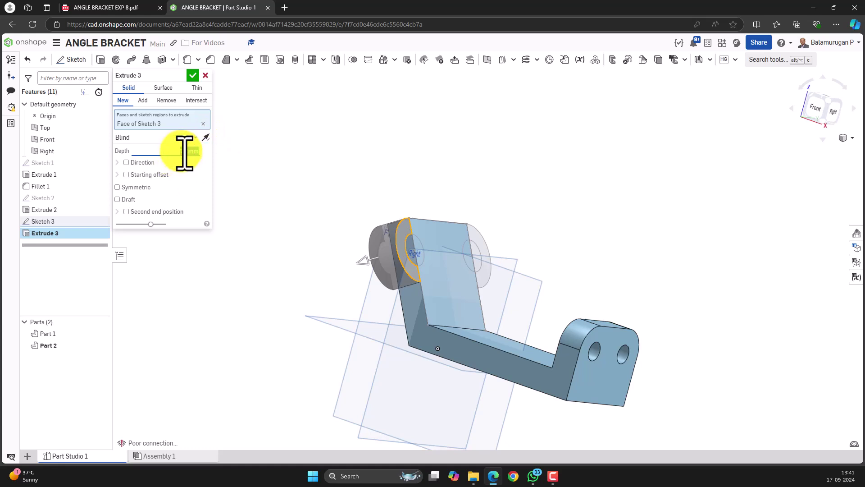
type("20")
key("Return")
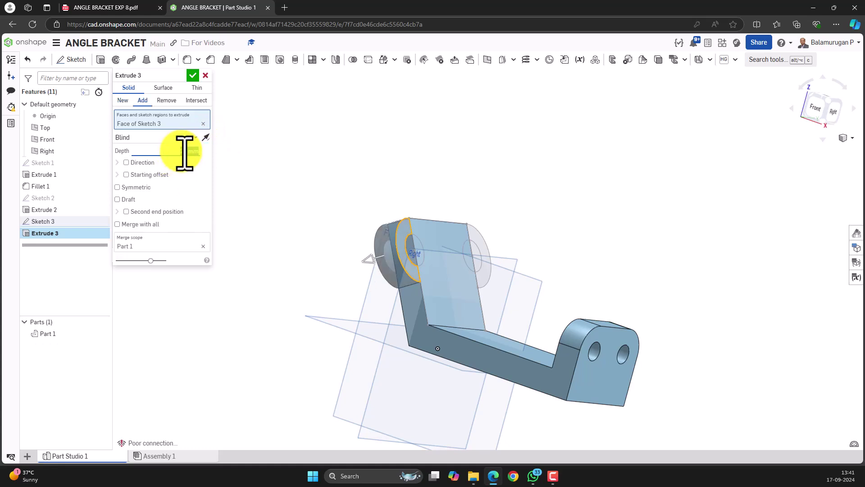
Include the mirrored lug's ring-shaped region in the same extrusion, added to Part 1, and accept it
right_click_drag(329, 286, 290, 310)
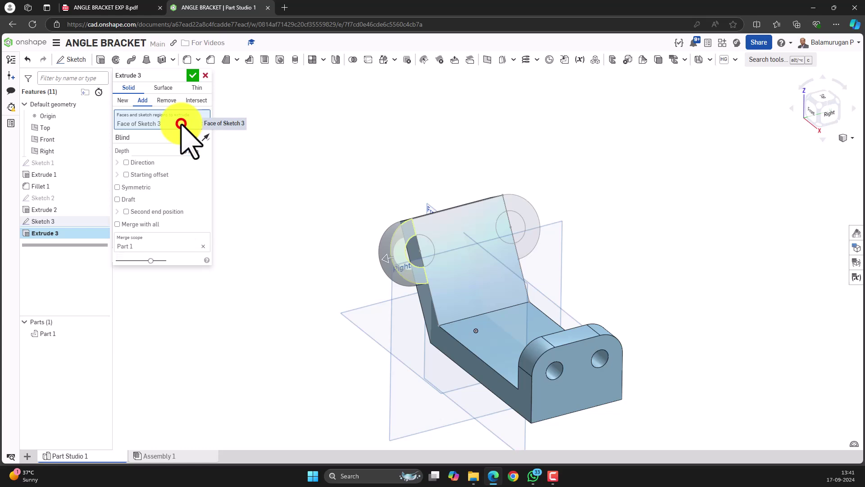
left_click(520, 202)
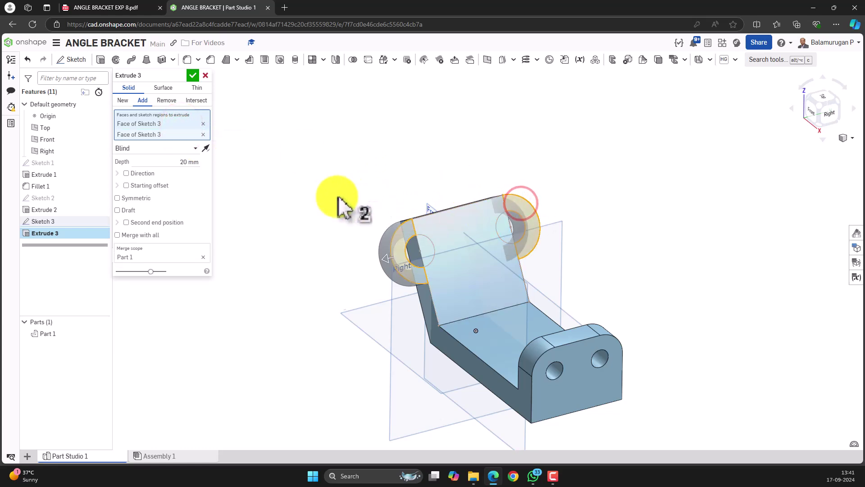
mouse_move(319, 231)
right_mouse_down()
mouse_move(346, 231)
mouse_move(356, 257)
mouse_move(319, 228)
mouse_move(311, 236)
right_mouse_up()
left_click(193, 75)
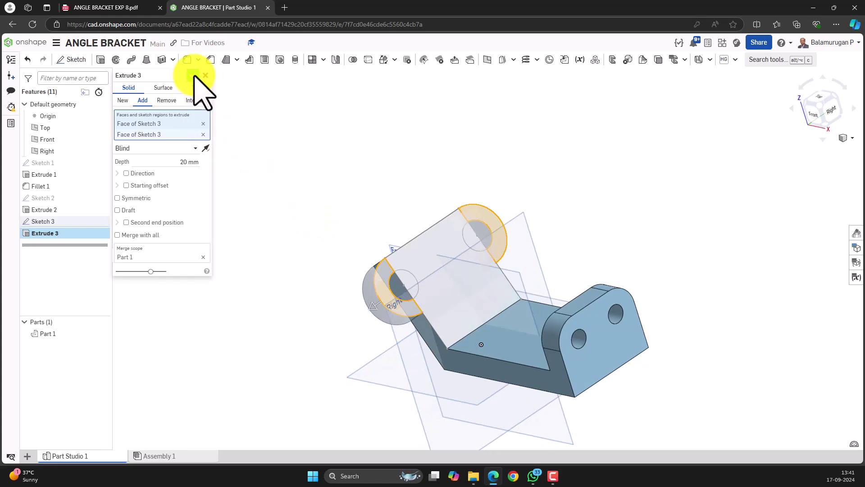
Show the hidden lug sketch, Sketch 3, on the inclined arm again
mouse_move(266, 290)
right_mouse_down()
mouse_move(303, 266)
mouse_move(284, 290)
mouse_move(255, 304)
mouse_move(261, 299)
right_mouse_up()
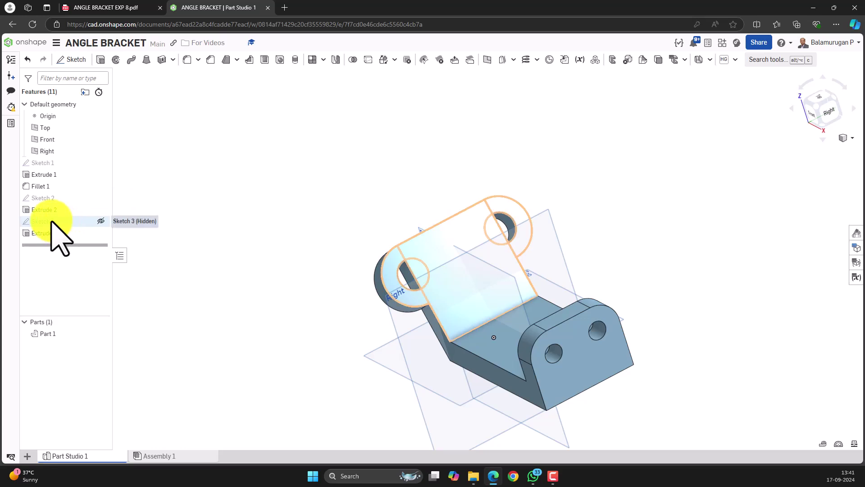
left_click(100, 219)
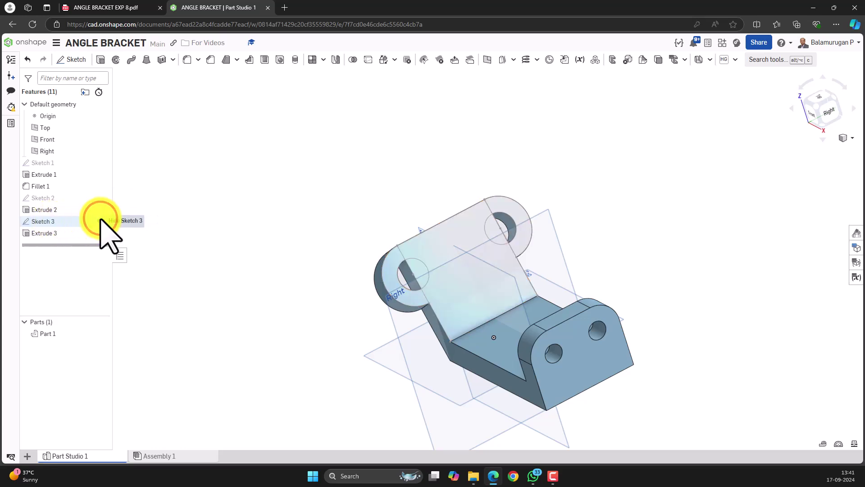
right_click_drag(251, 208, 263, 191)
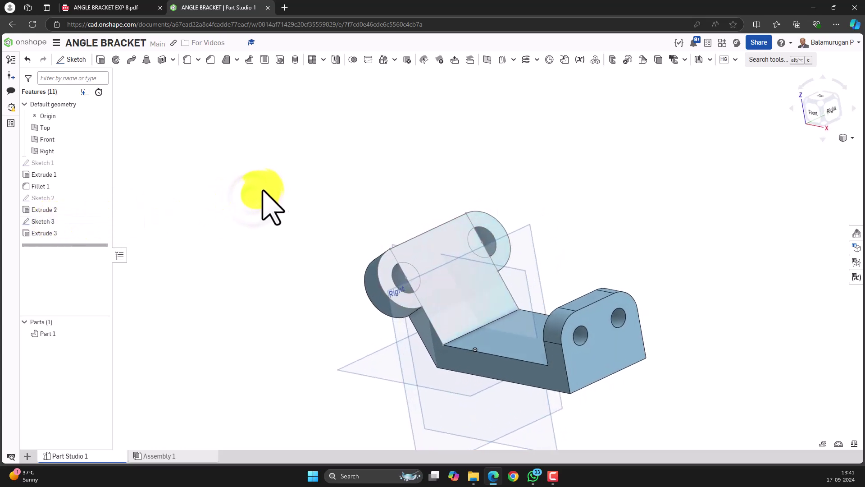
Cut both lug holes through the inclined arm by extruding the remaining circle regions as Remove, Up to next
left_click(100, 59)
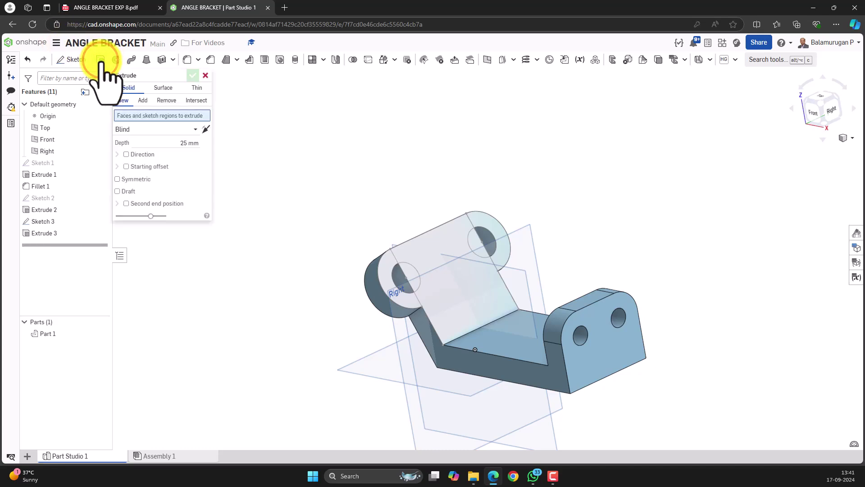
left_click(170, 100)
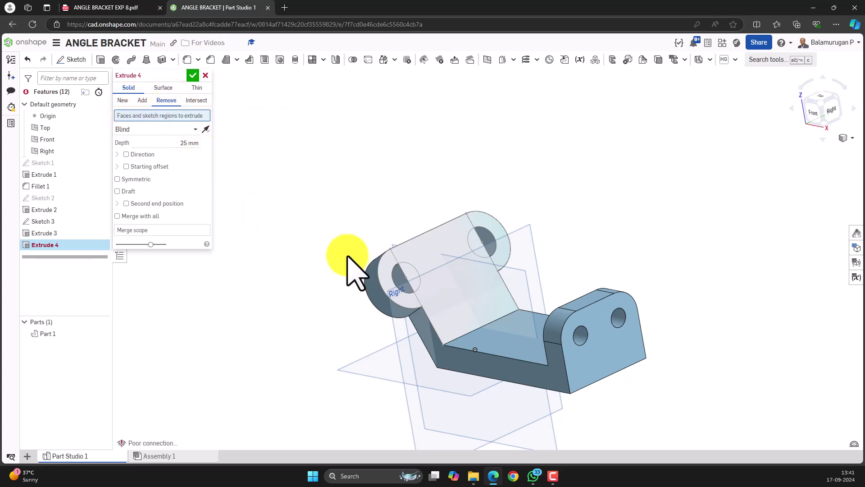
left_click(411, 272)
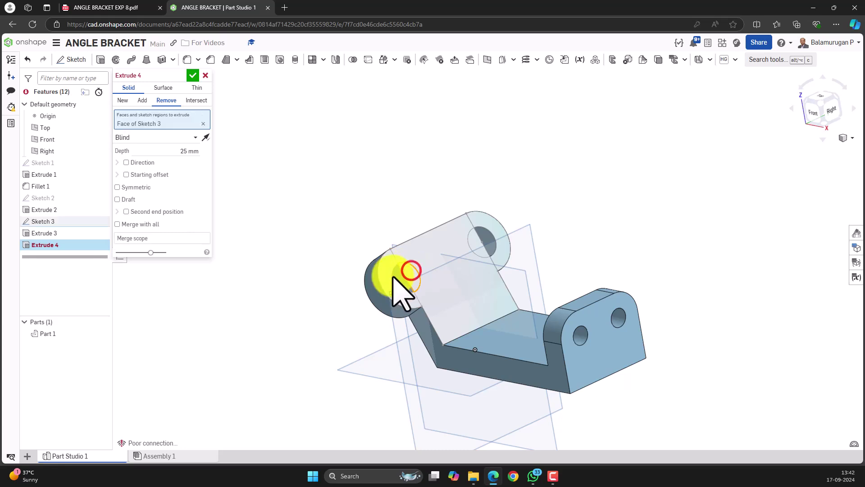
left_click(474, 245)
right_click_drag(441, 165, 485, 162)
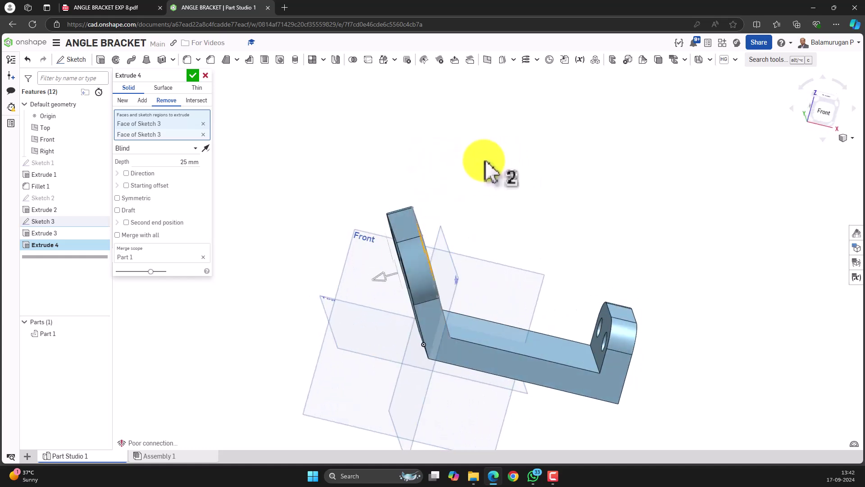
left_click(195, 161)
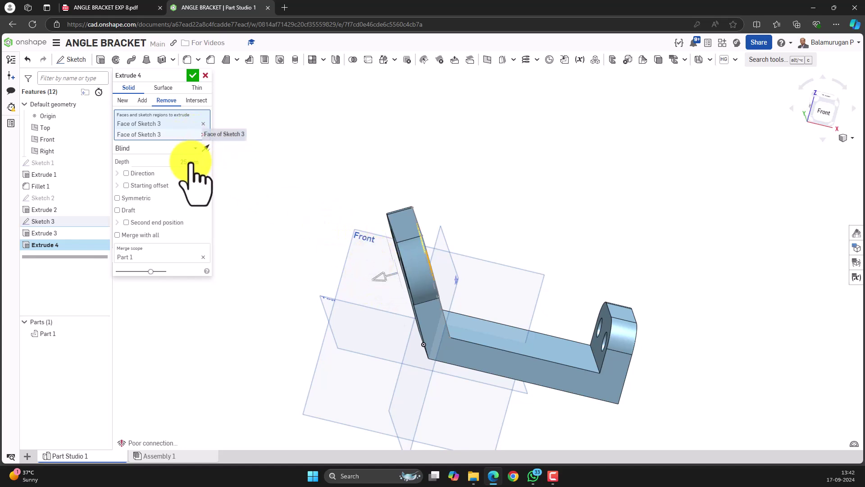
left_click(194, 149)
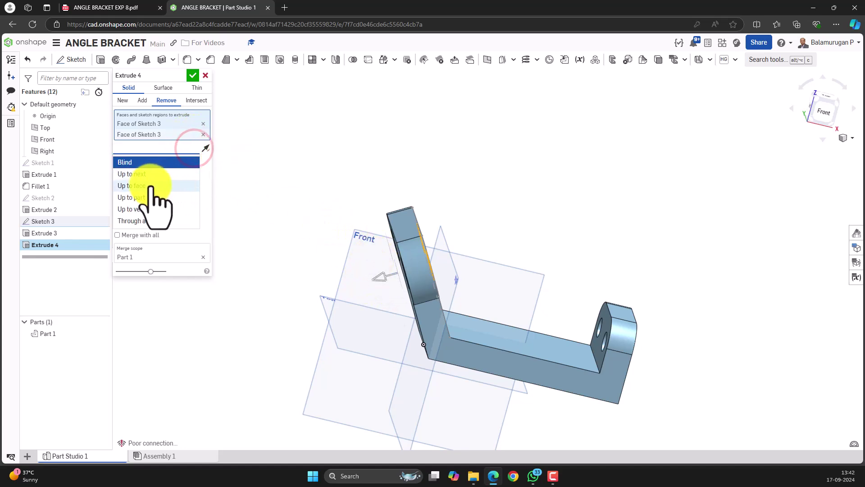
left_click(142, 176)
right_click_drag(264, 290, 194, 270)
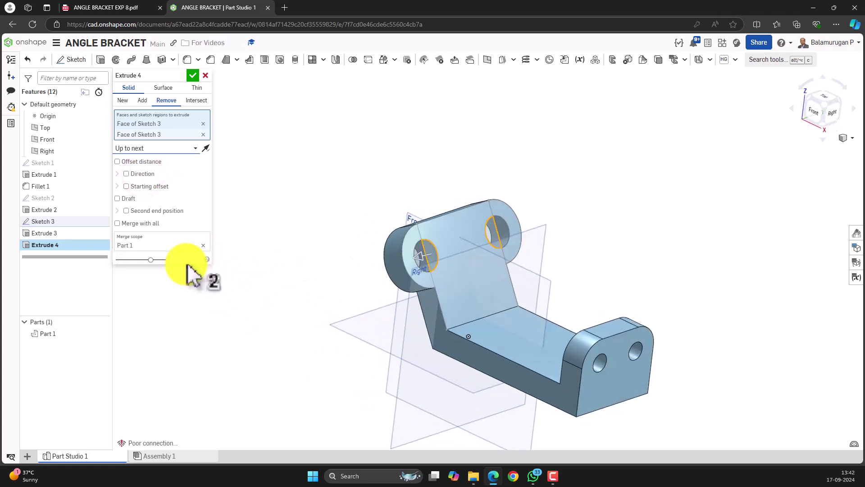
left_click(192, 75)
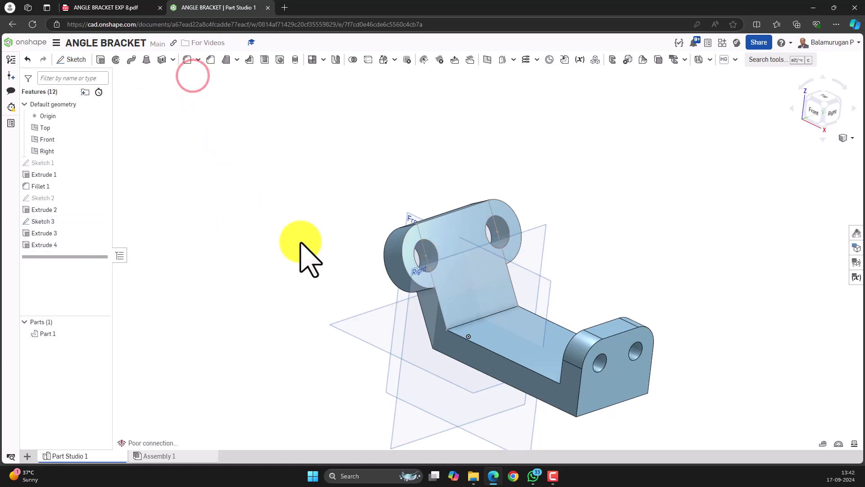
Check the central rib's profile and thickness in the PDF drawing against the bracket model
mouse_move(361, 289)
right_mouse_down()
mouse_move(396, 266)
mouse_move(387, 290)
mouse_move(338, 271)
right_mouse_up()
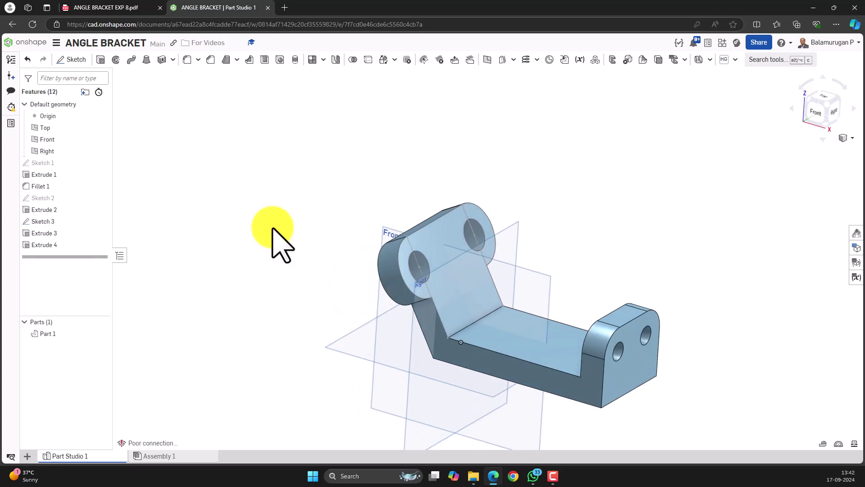
left_click(99, 7)
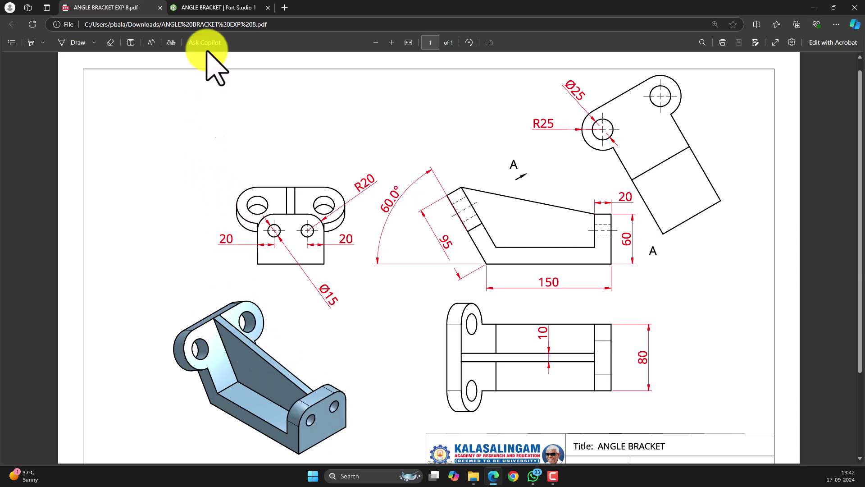
left_click(216, 8)
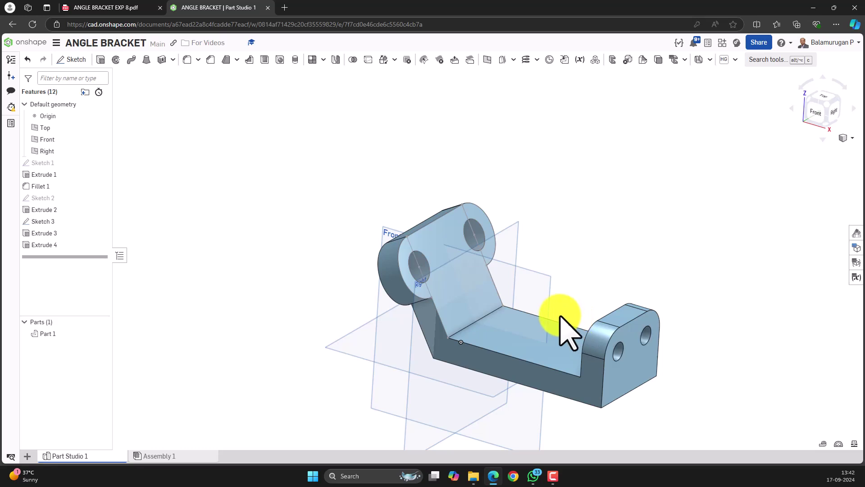
right_click_drag(580, 228, 554, 280)
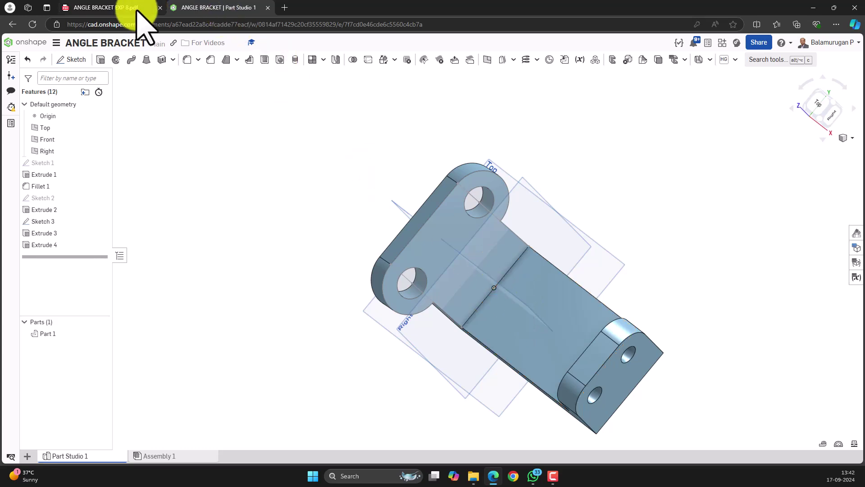
left_click(121, 8)
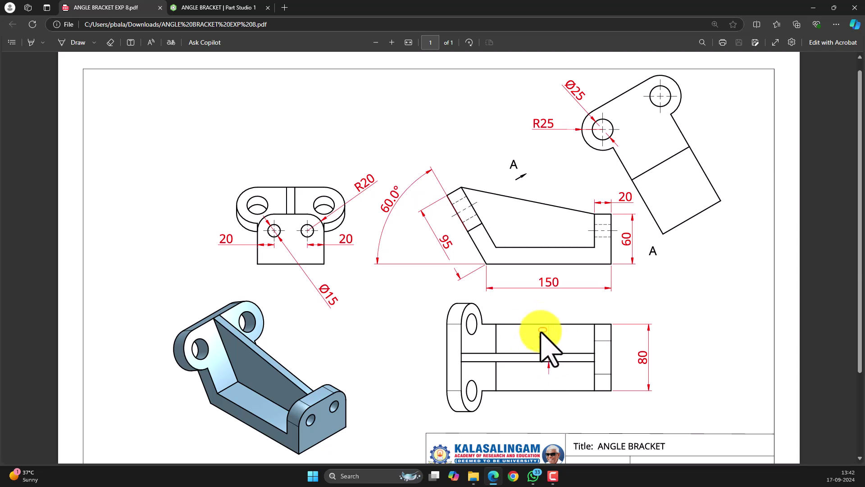
left_click(208, 8)
right_click_drag(521, 306, 545, 295)
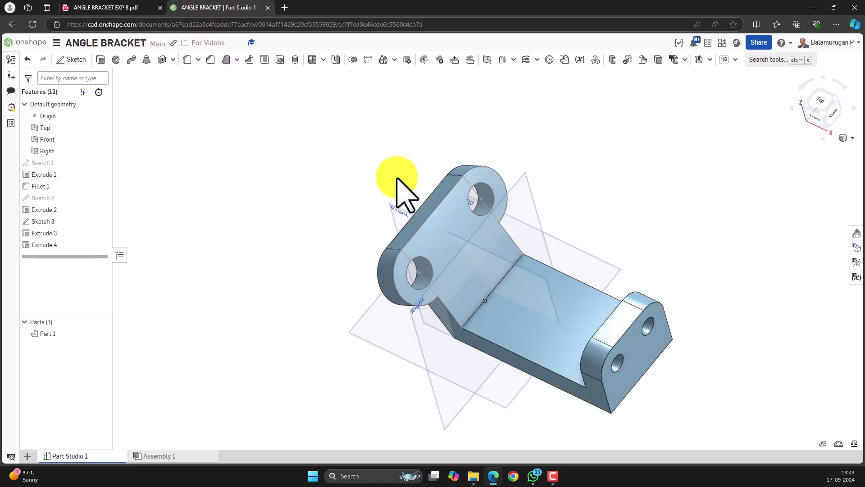
Start a sketch on the Front plane and view it face-on for the rib profile
left_click_drag(395, 210, 89, 76)
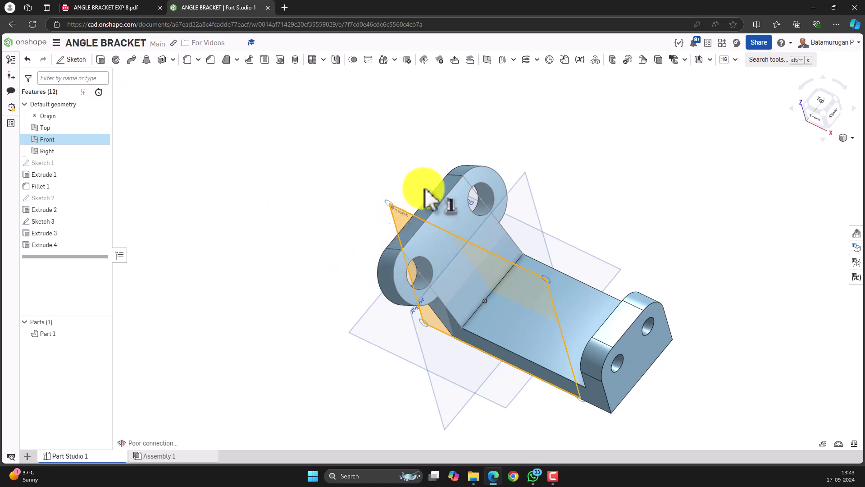
left_click(72, 58)
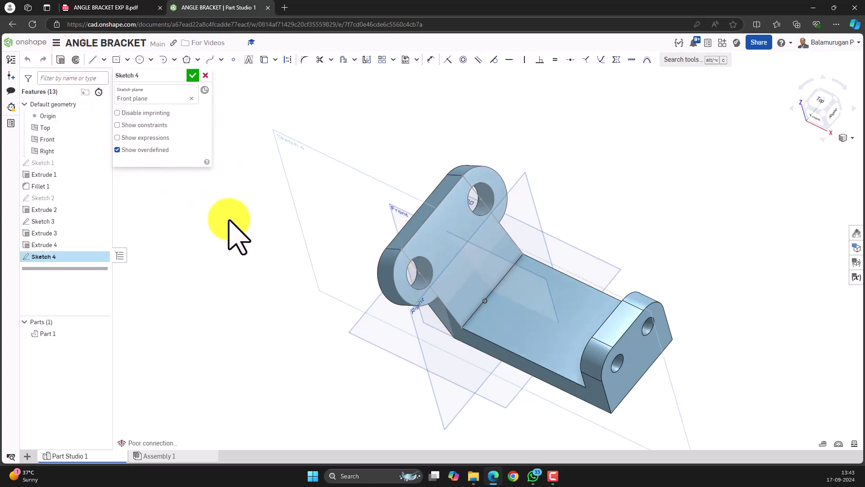
key("n")
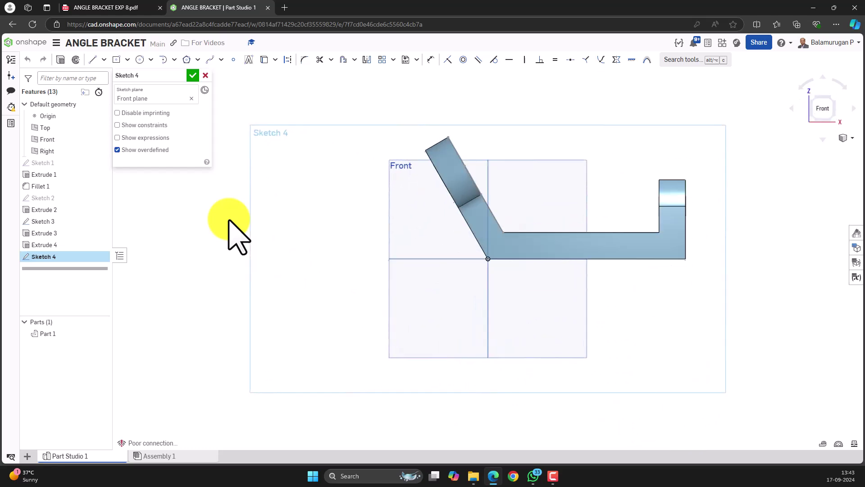
scroll(469, 133, "up", 3)
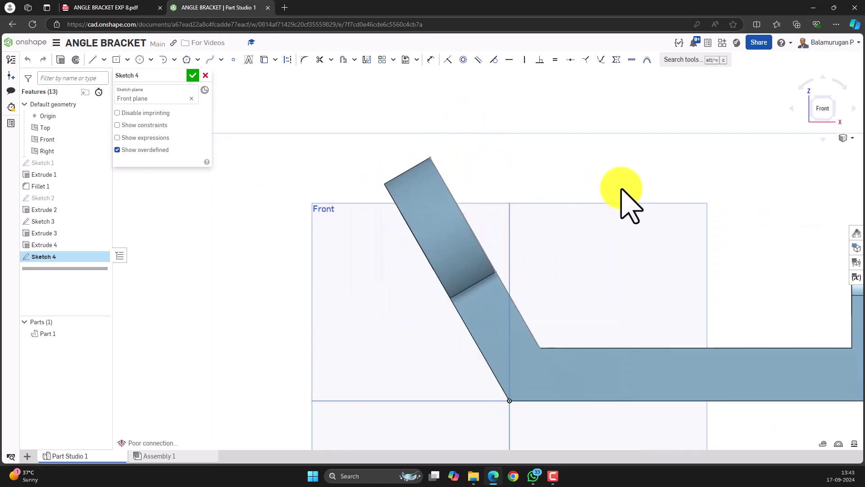
middle_click_drag(652, 245, 577, 251)
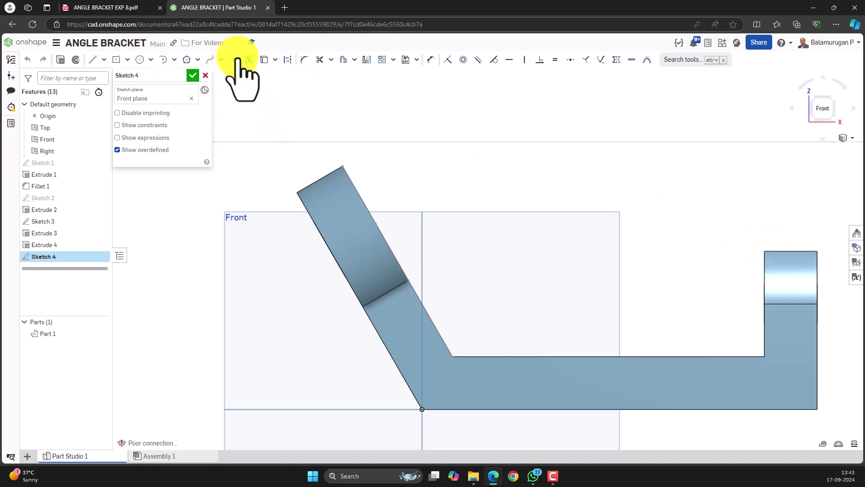
Project the inner top corners of the inclined arm and the upright plate, and join them with a sloping line
left_click(263, 59)
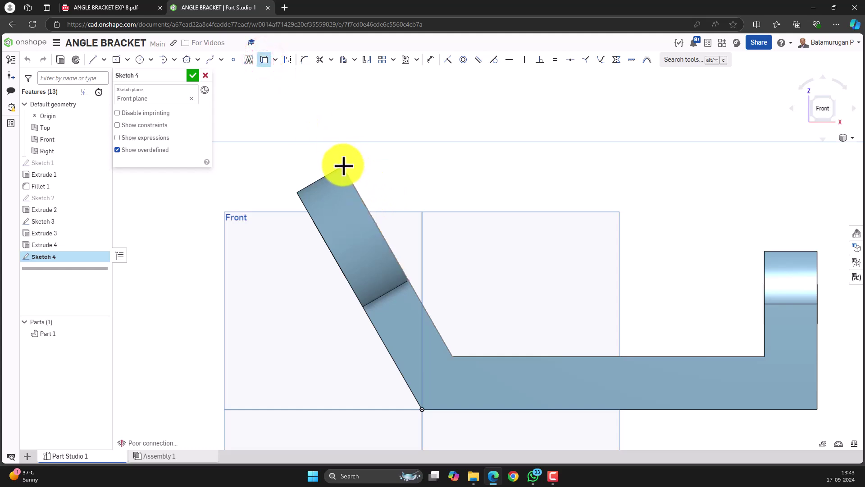
left_click(349, 166)
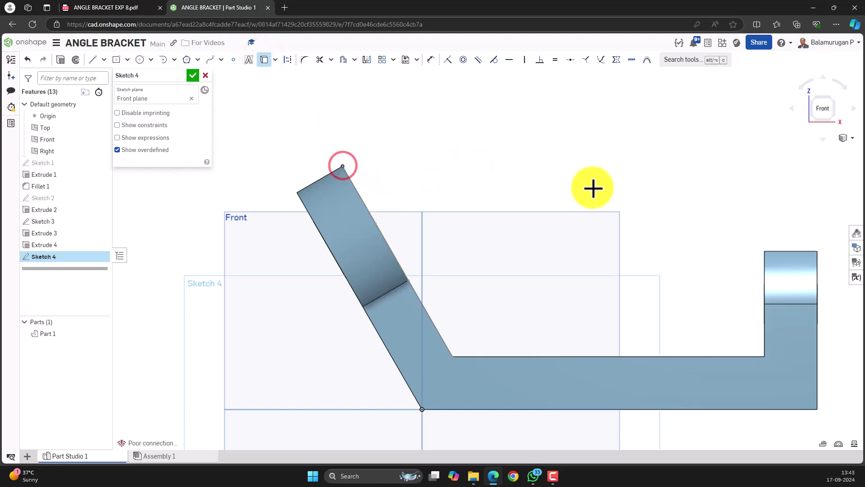
left_click(770, 251)
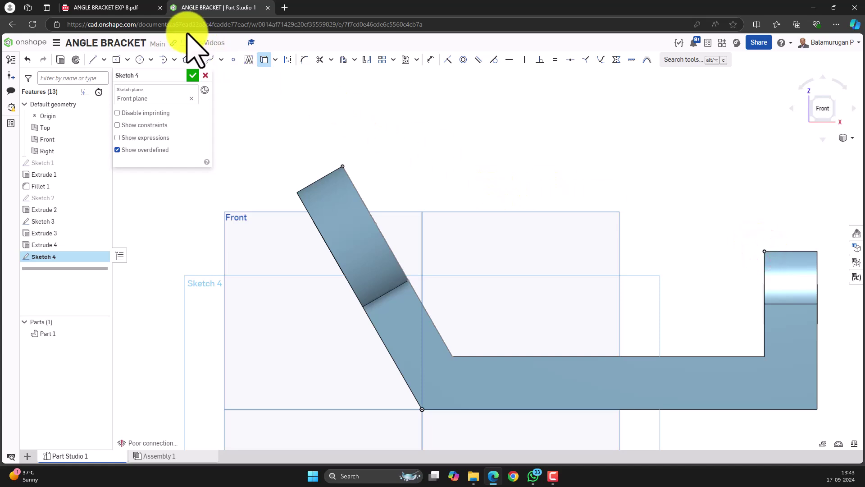
left_click(92, 59)
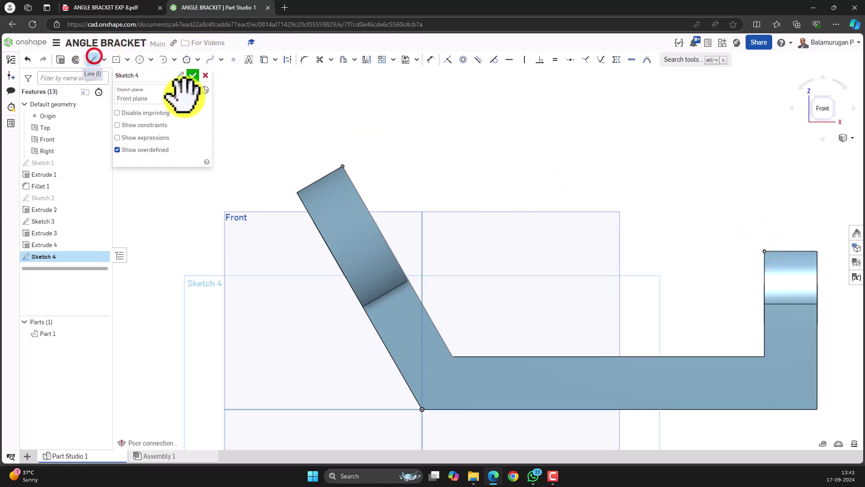
left_click(344, 167)
left_click(761, 247)
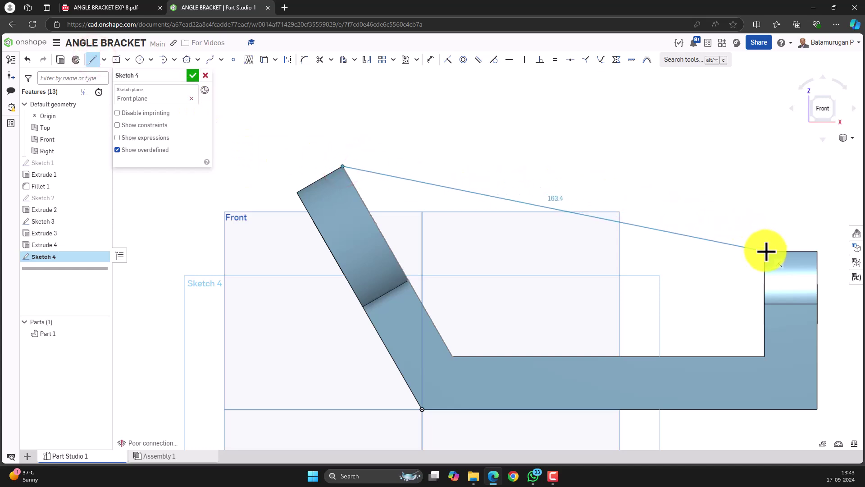
Finish the sloping line at the upright plate's inner top corner and accept the rib sketch
left_click(765, 251)
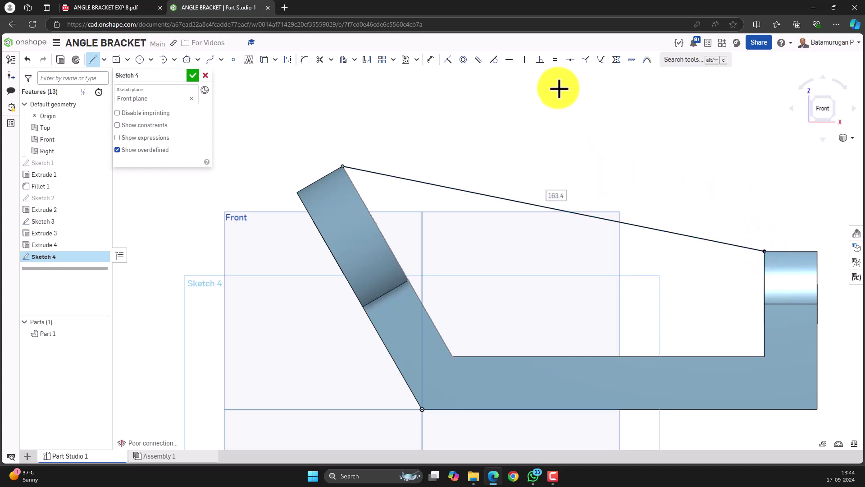
left_click(193, 76)
scroll(358, 145, "down", 3)
right_click_drag(625, 152, 596, 178)
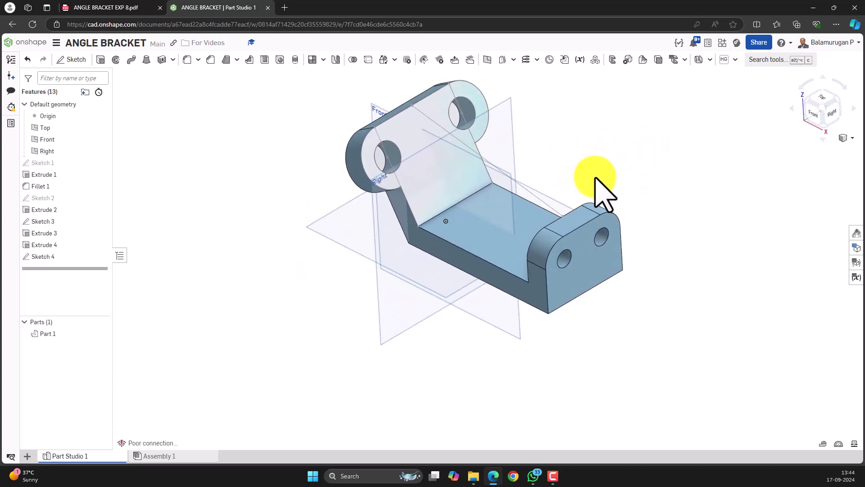
Create a 10 mm thick rib from the sloping sketch line, parallel to the sketch plane and merged with the bracket
left_click(250, 59)
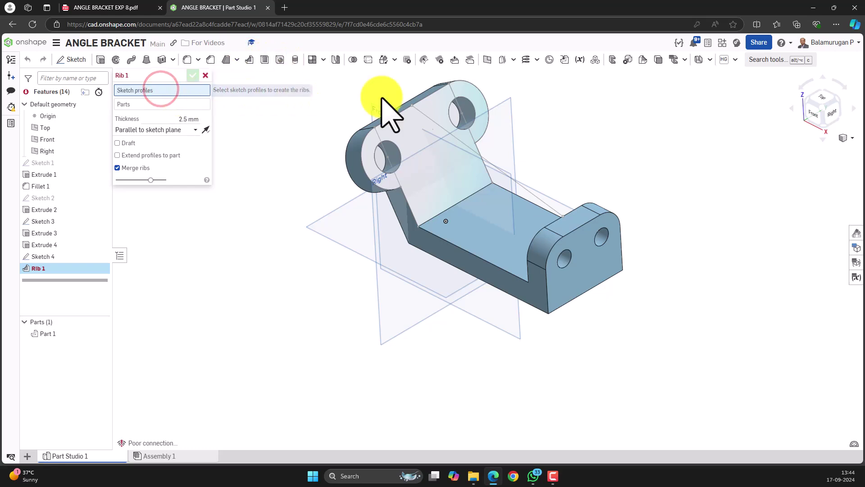
left_click(448, 135)
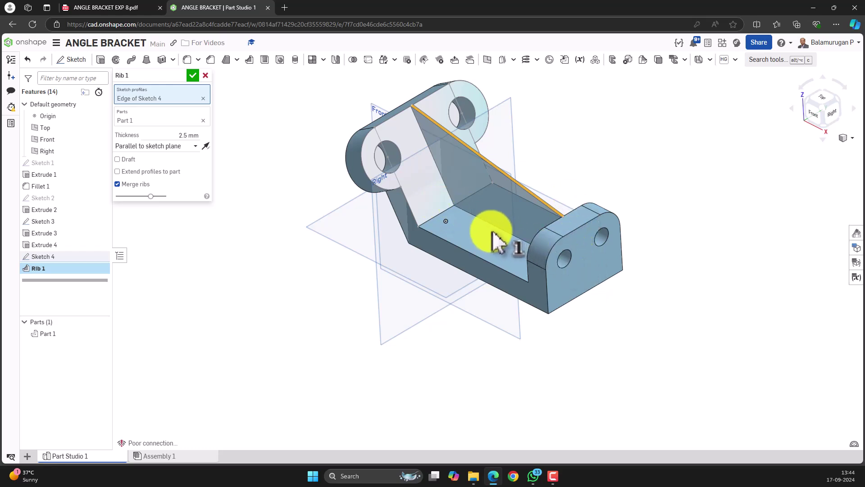
left_click(173, 136)
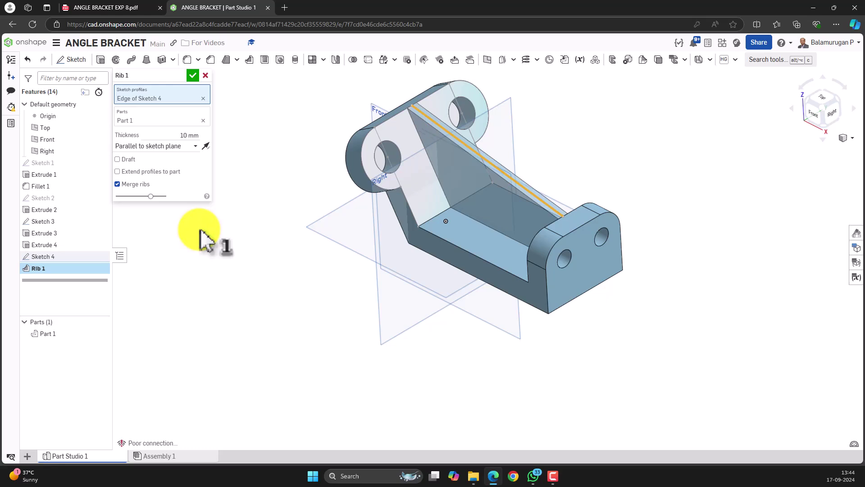
left_click(195, 74)
right_click_drag(364, 235, 393, 198)
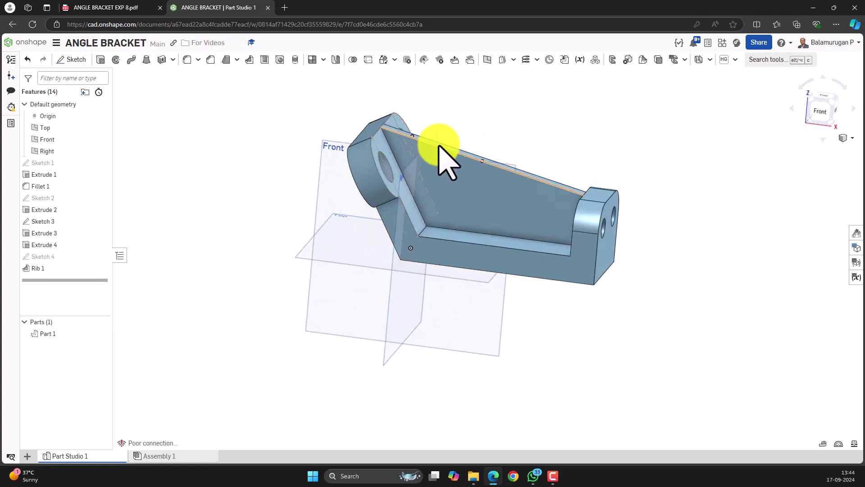
right_click_drag(593, 158, 573, 178)
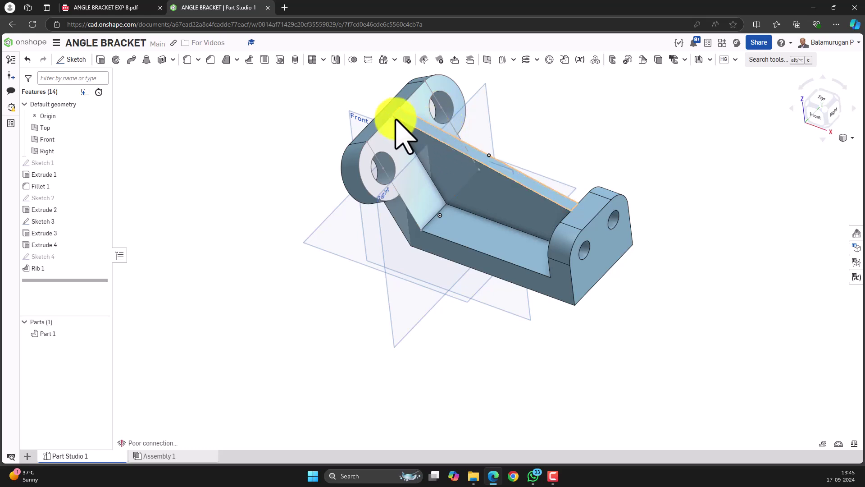
Switch to the PDF drawing and compare its isometric and orthographic views with the finished bracket
left_click(110, 8)
scroll(396, 223, "down", 2)
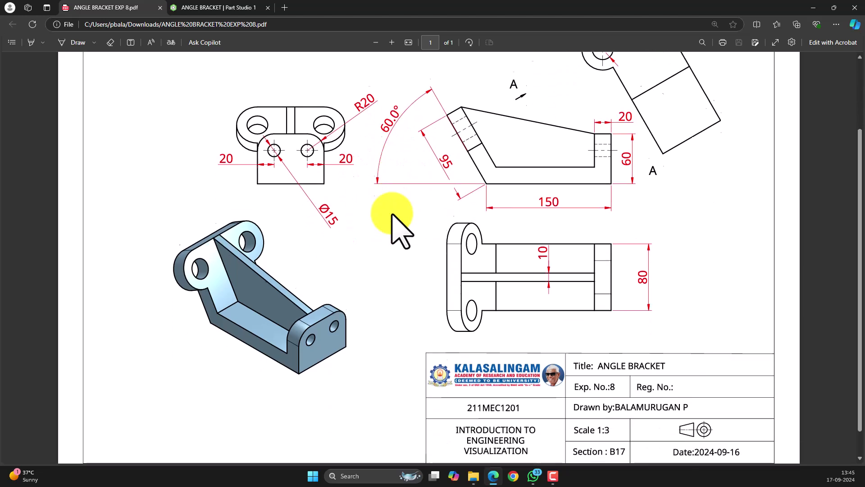
scroll(396, 223, "up", 2)
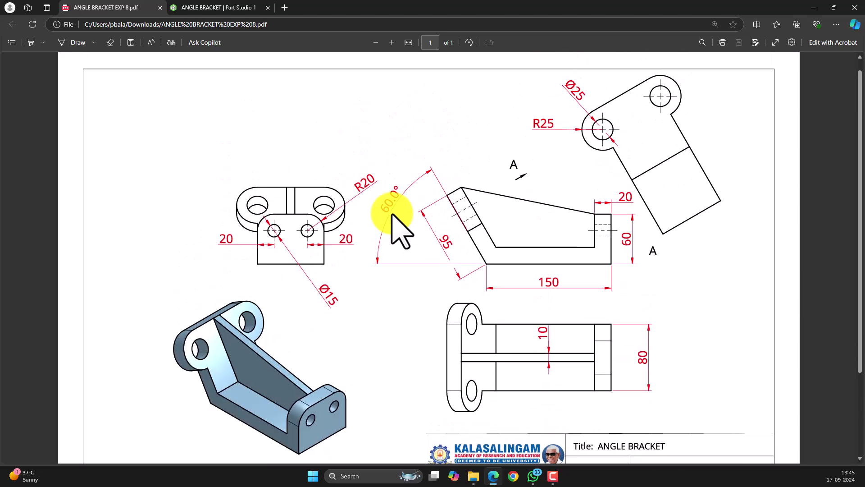
right_click(429, 258)
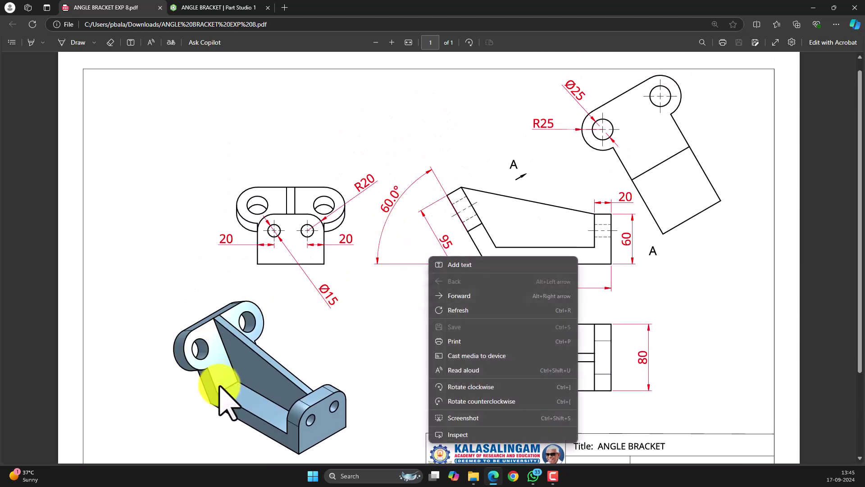
left_click(299, 325)
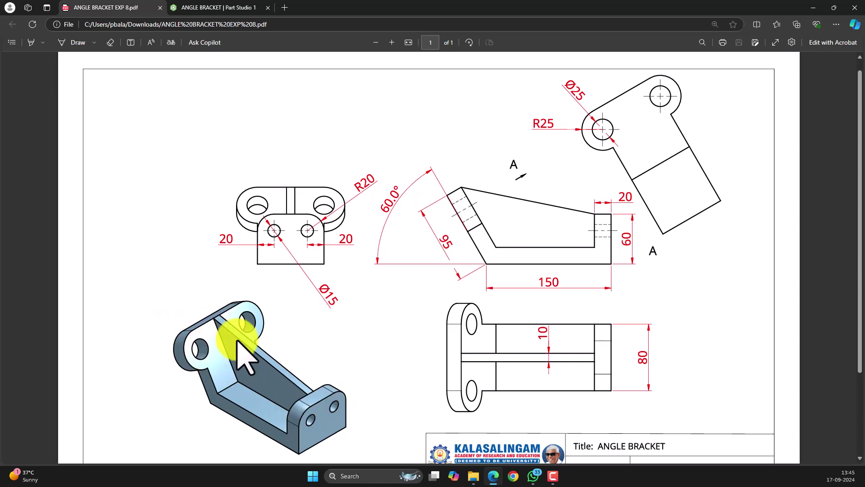
Return to the Onshape model and hide the default planes and the lug sketch on the inclined arm
left_click(227, 8)
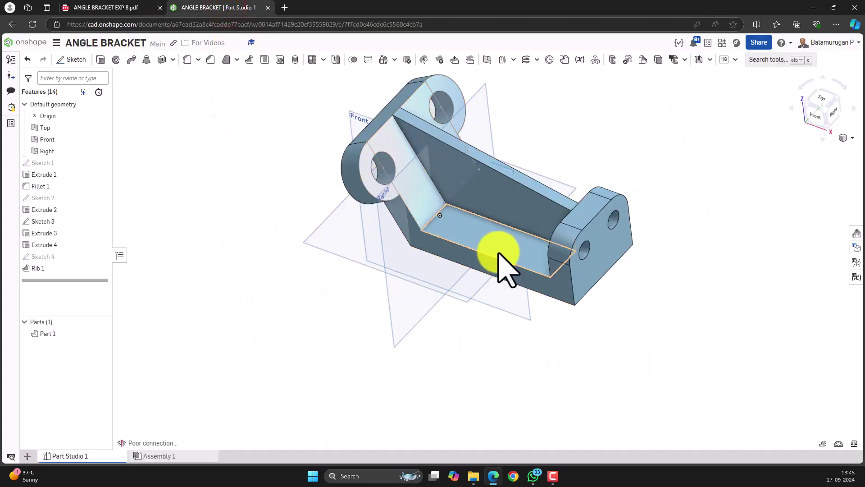
key("p")
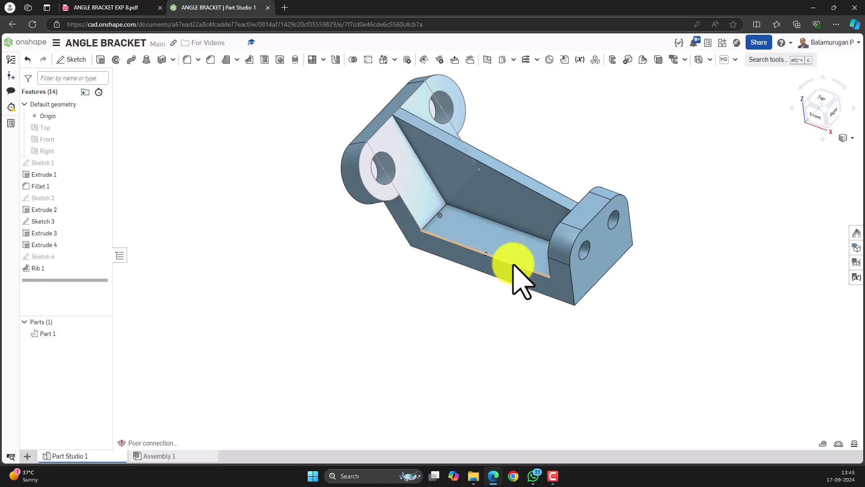
middle_click_drag(506, 284, 479, 309)
right_click_drag(366, 261, 383, 306)
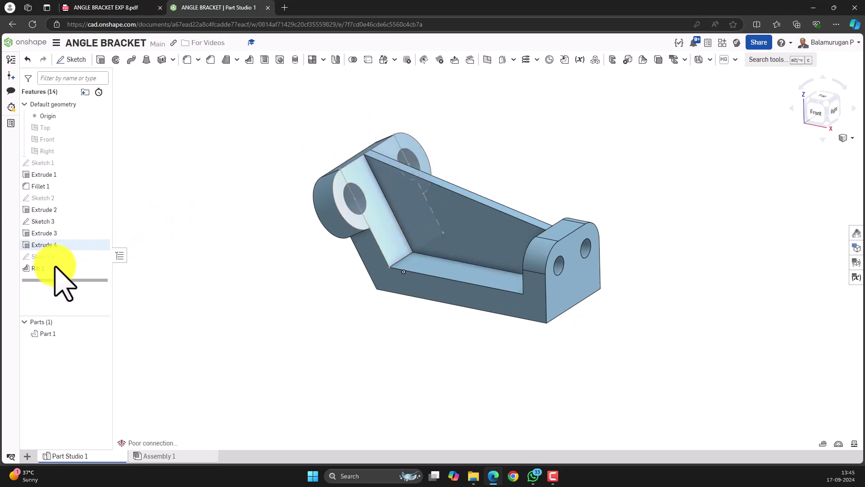
left_click(101, 220)
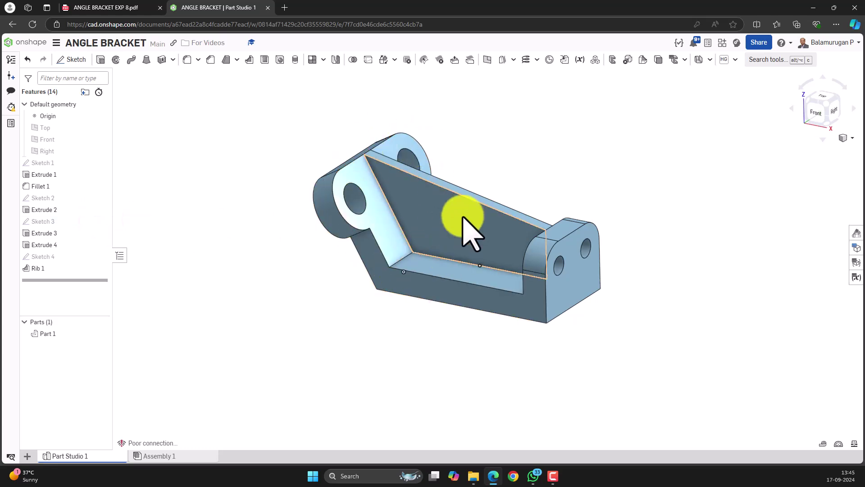
right_click_drag(669, 248, 689, 235)
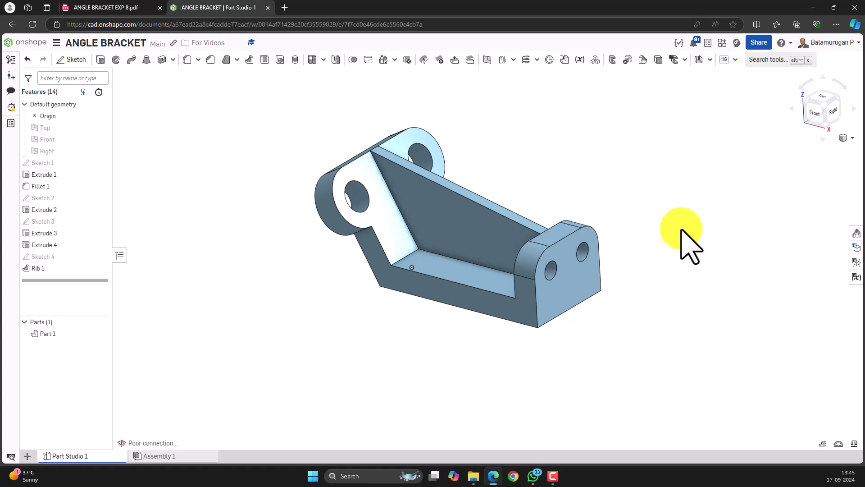
key("p")
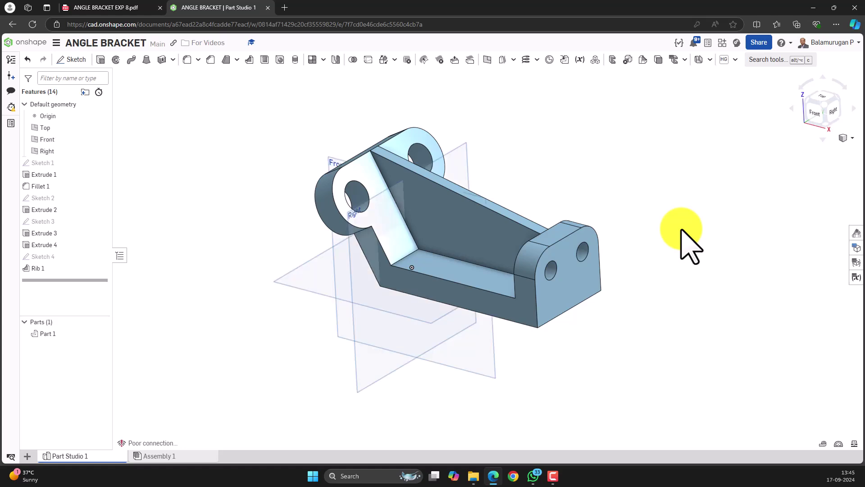
key("p")
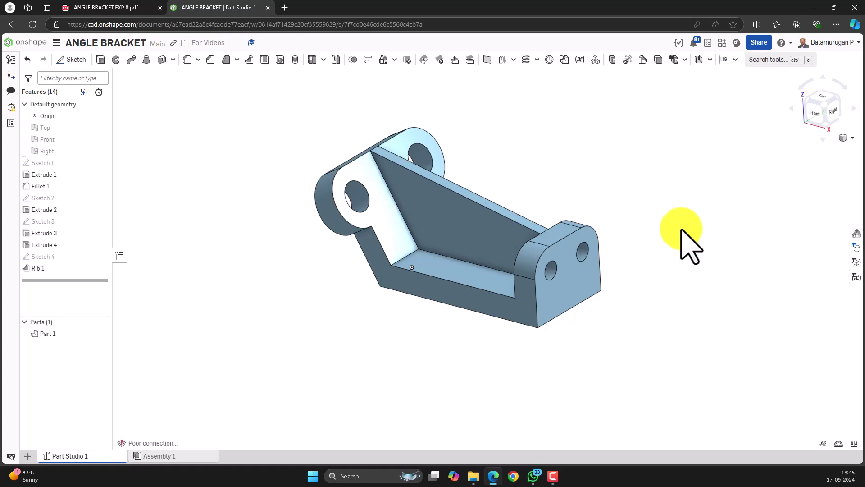